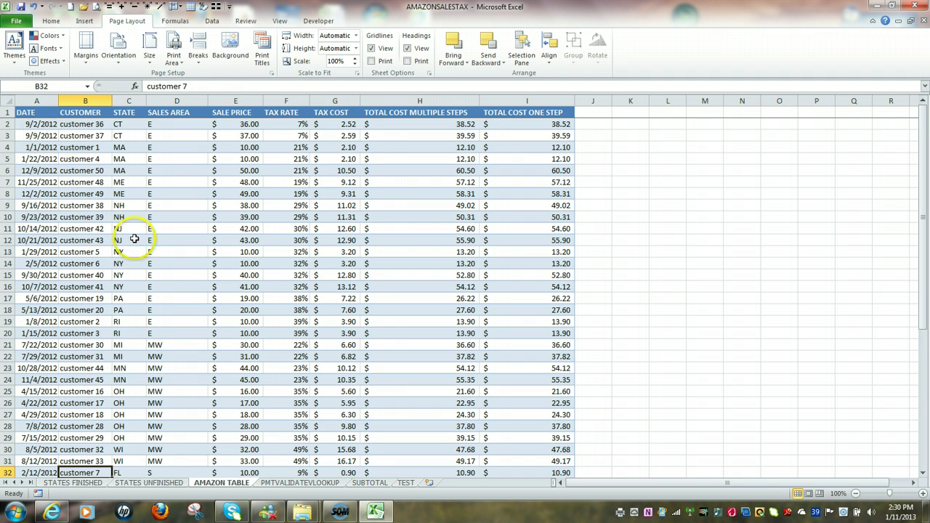
Convert the sales data range A1:I51 into a table with headers
scroll(135, 239, down, 5)
scroll(136, 238, down, 4)
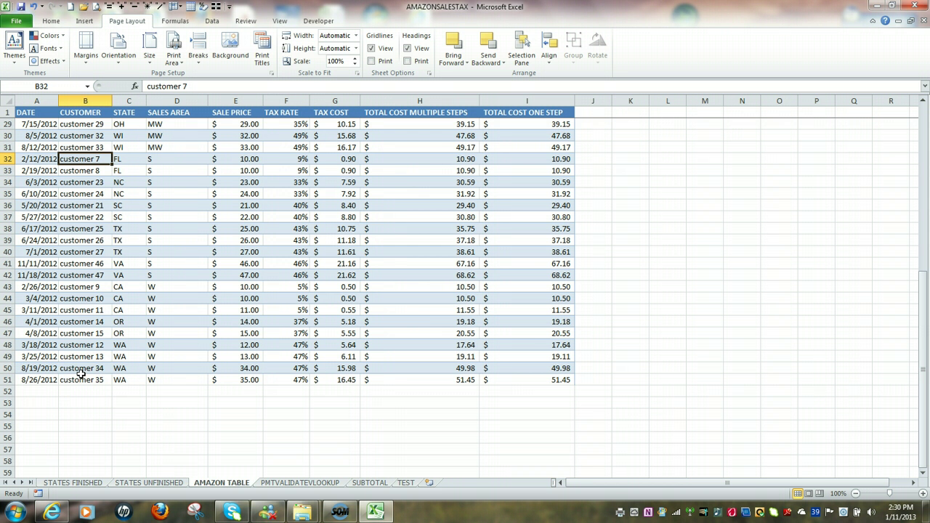
scroll(82, 373, up, 9)
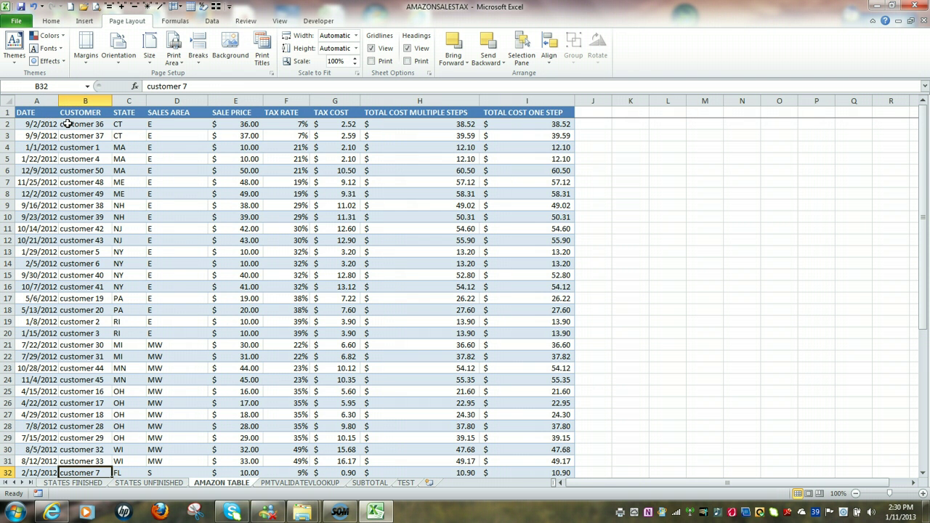
click(42, 124)
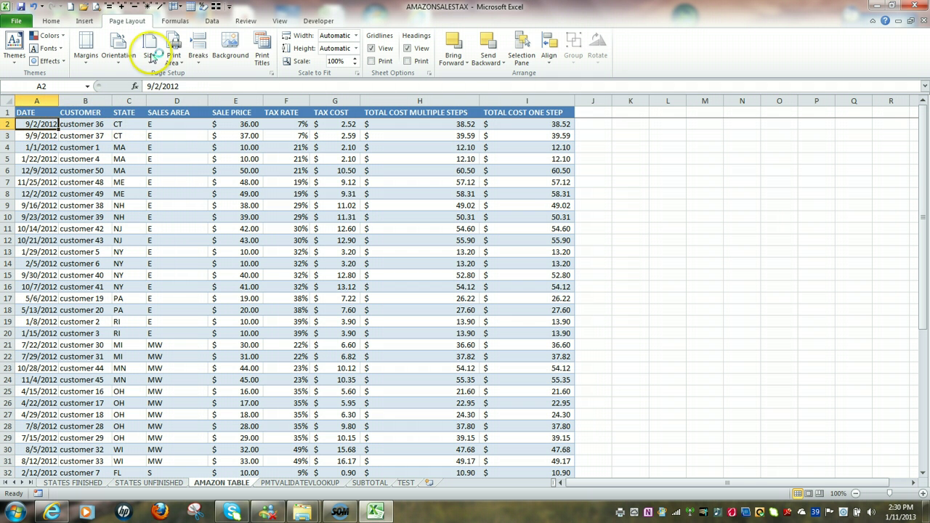
click(84, 22)
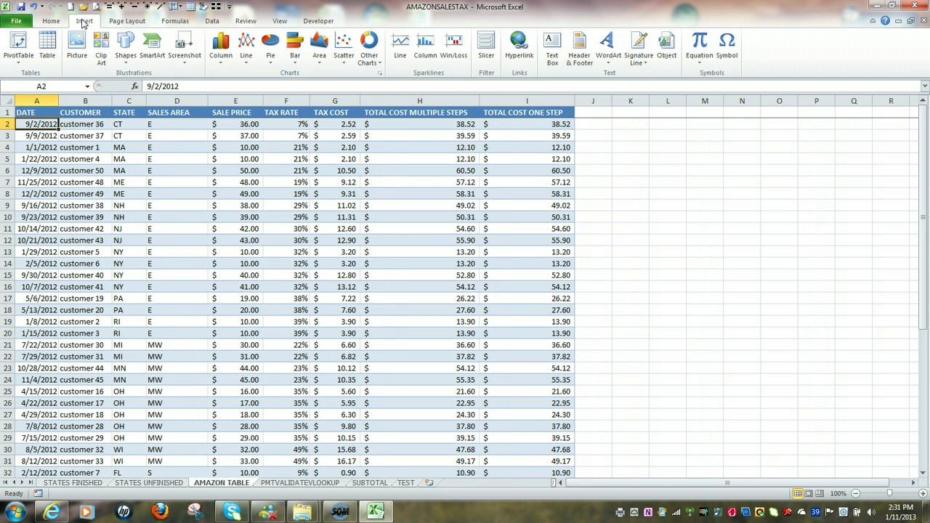
click(46, 45)
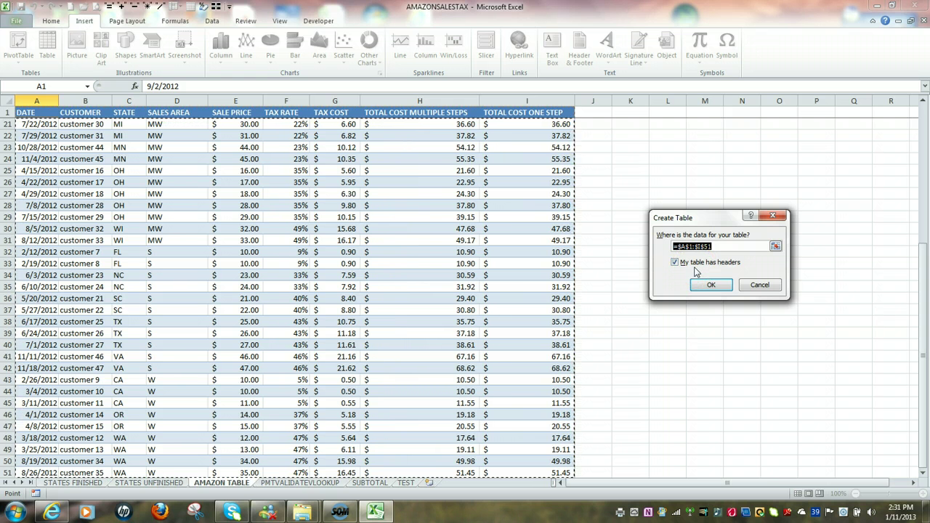
click(714, 288)
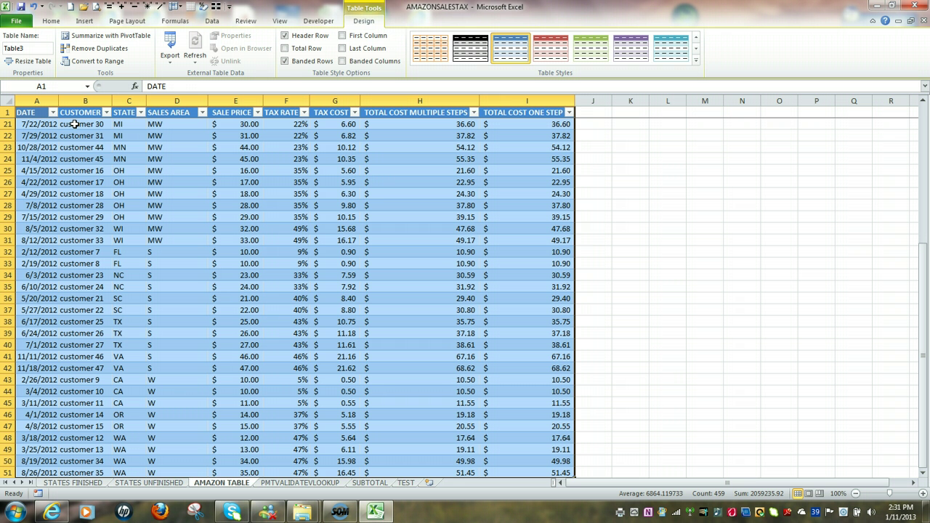
Start a custom sort of the table with SALES AREA as the first level, on values from A to Z
click(75, 124)
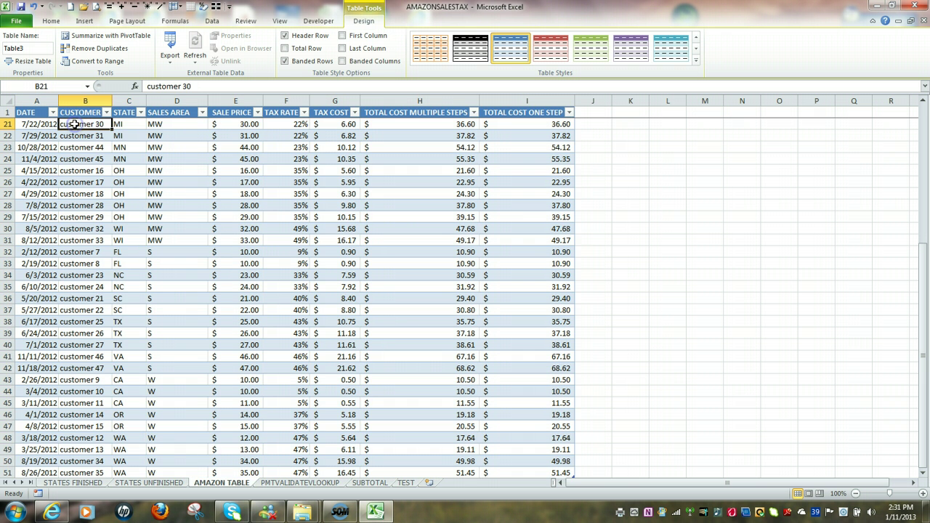
right_click(75, 124)
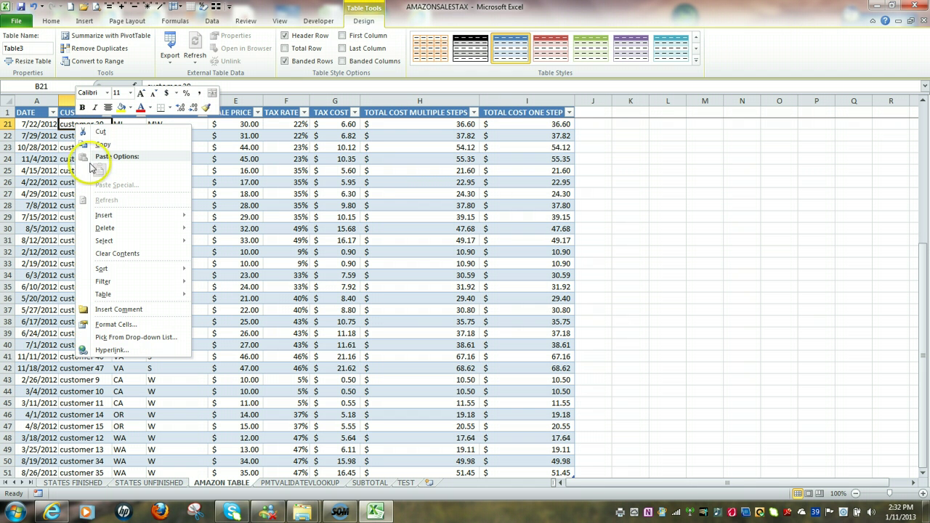
mouse_move(111, 272)
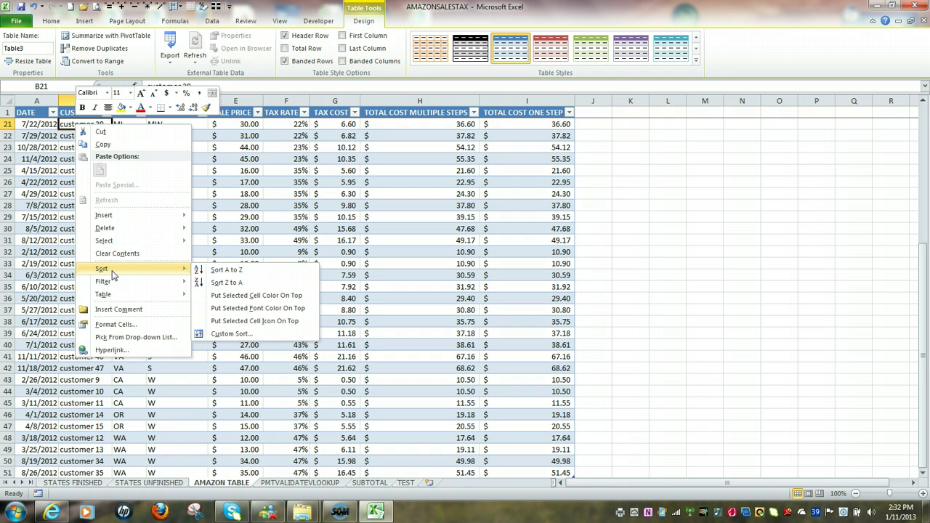
click(174, 271)
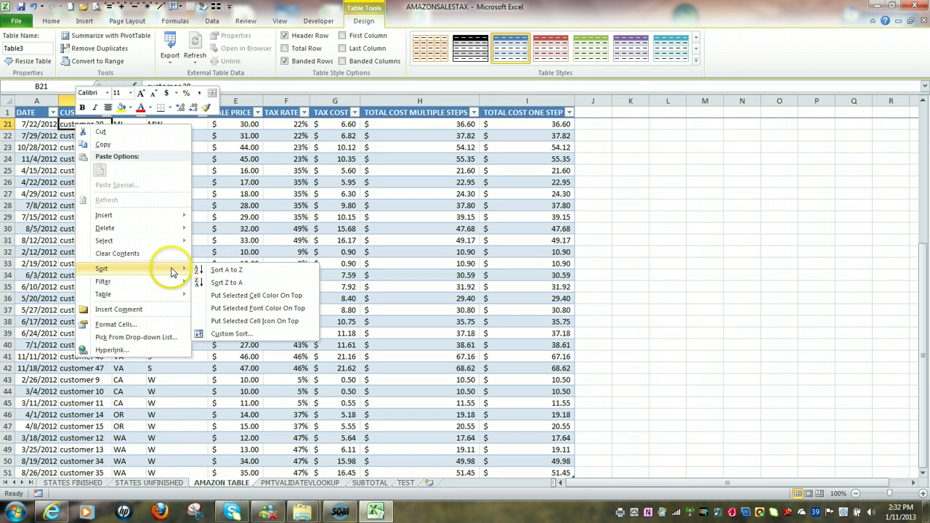
click(243, 335)
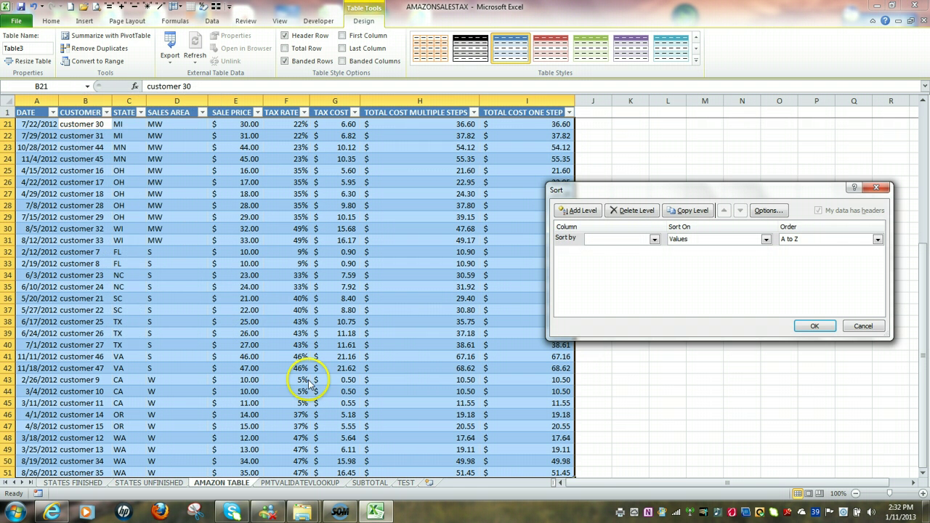
click(582, 230)
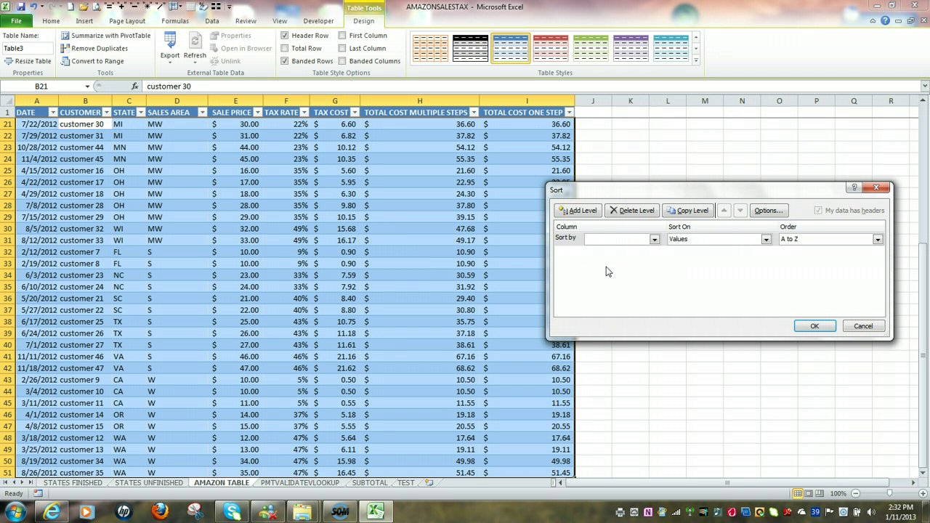
click(585, 226)
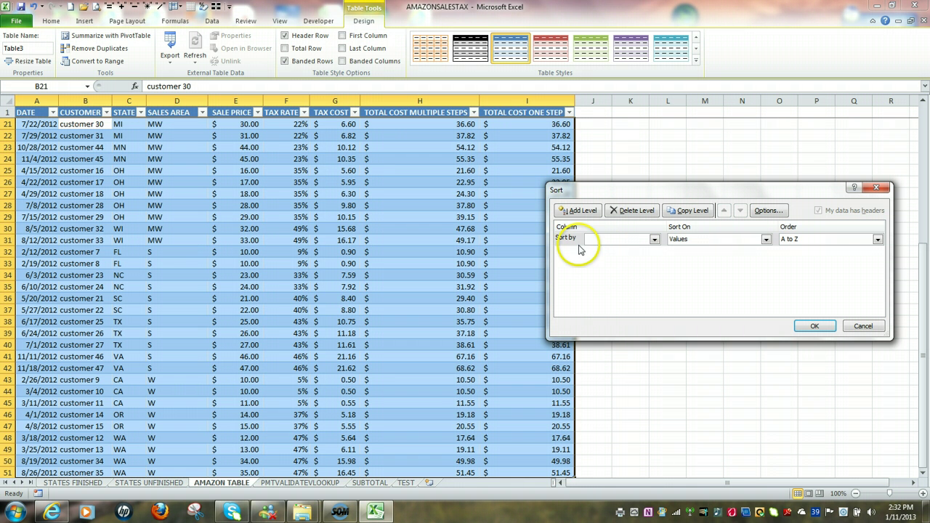
click(654, 240)
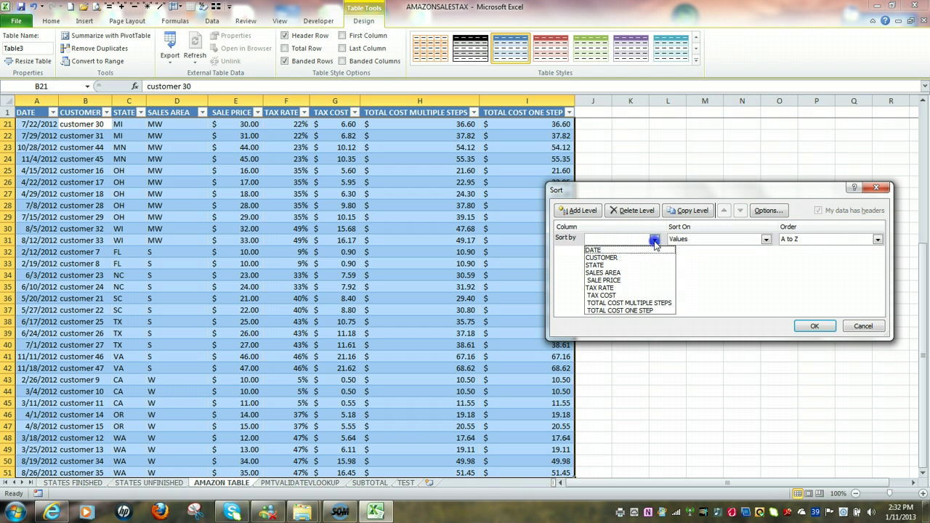
click(643, 275)
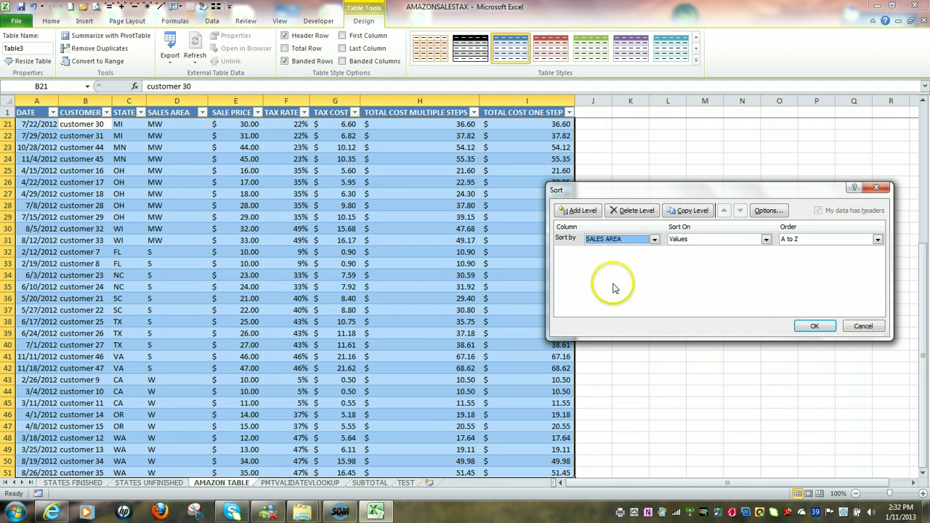
Add STATE as the second sort level, on values from A to Z, and apply the sort
click(582, 211)
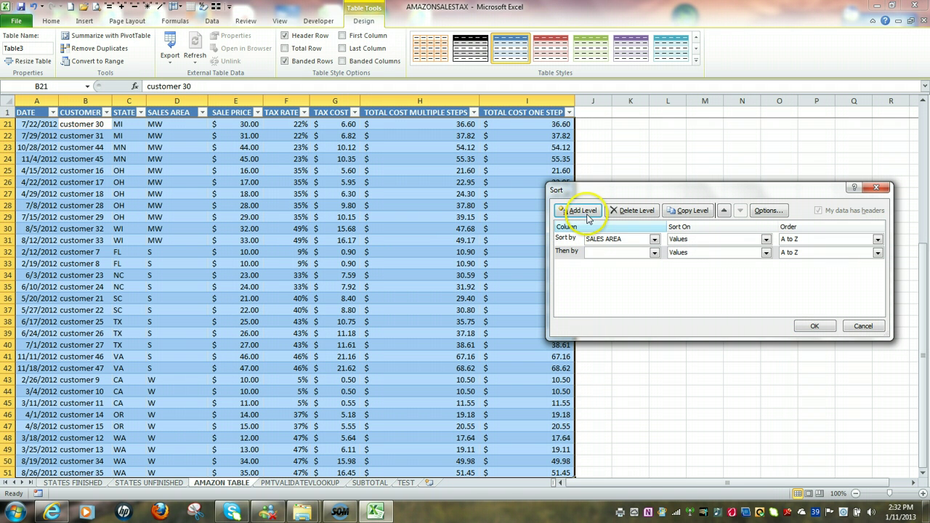
click(654, 253)
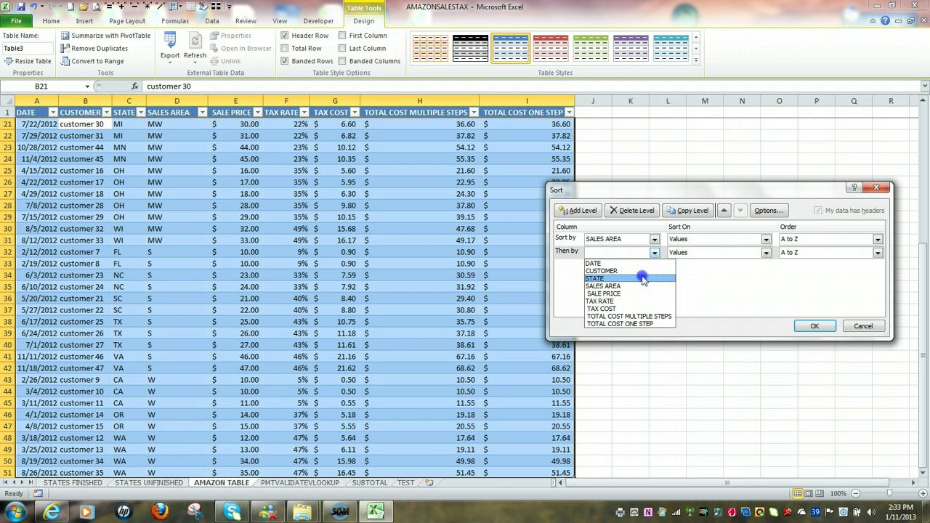
click(640, 278)
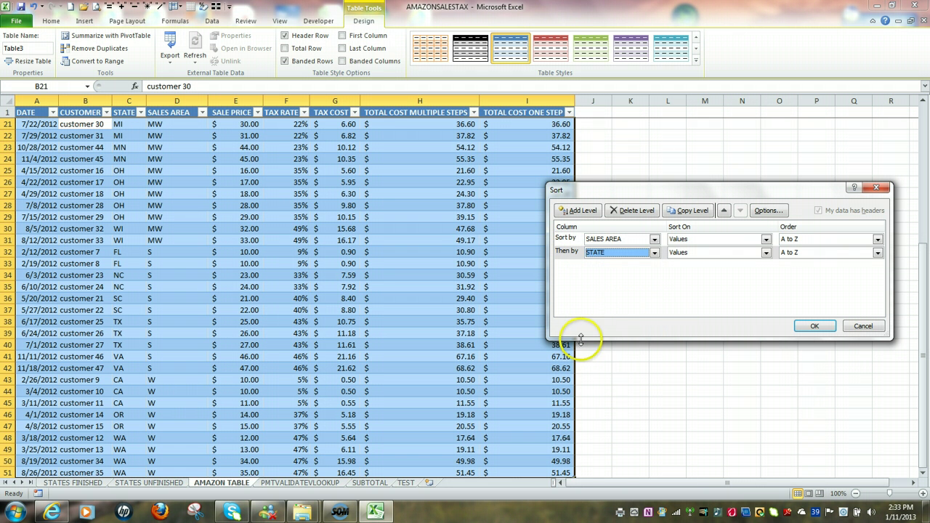
click(815, 329)
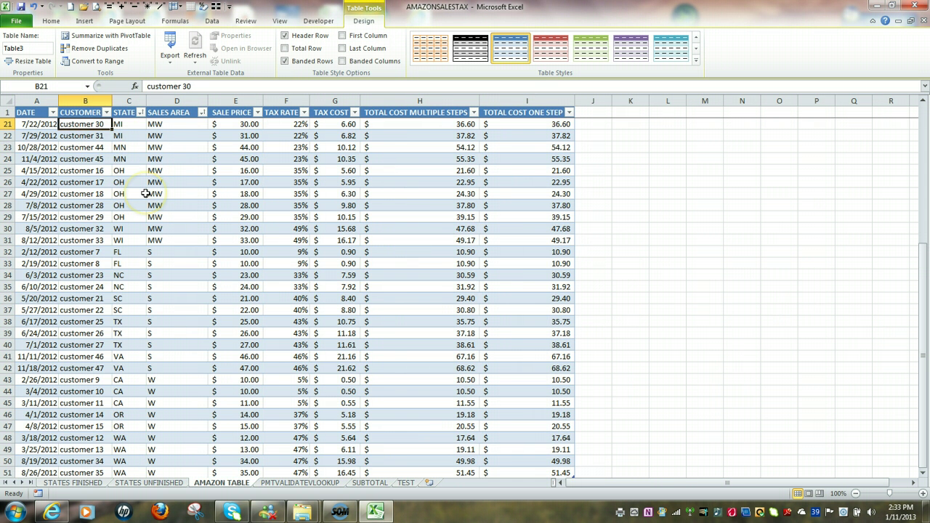
Review the table's custom sort levels and their order without changing them
scroll(146, 193, up, 6)
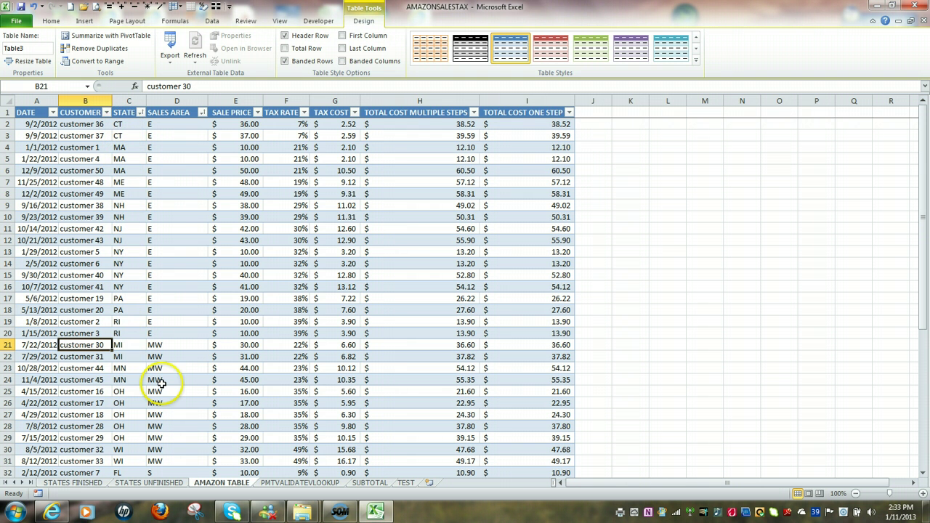
click(171, 148)
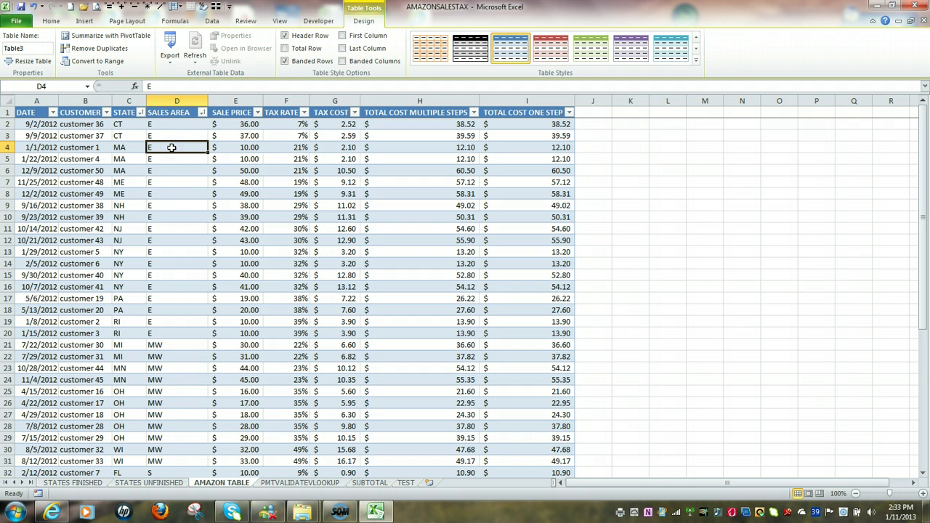
right_click(172, 148)
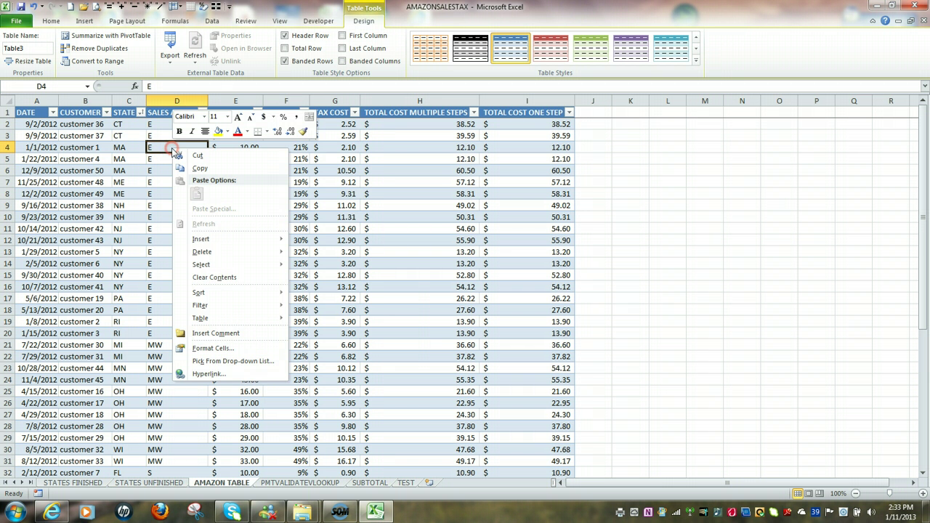
mouse_move(202, 295)
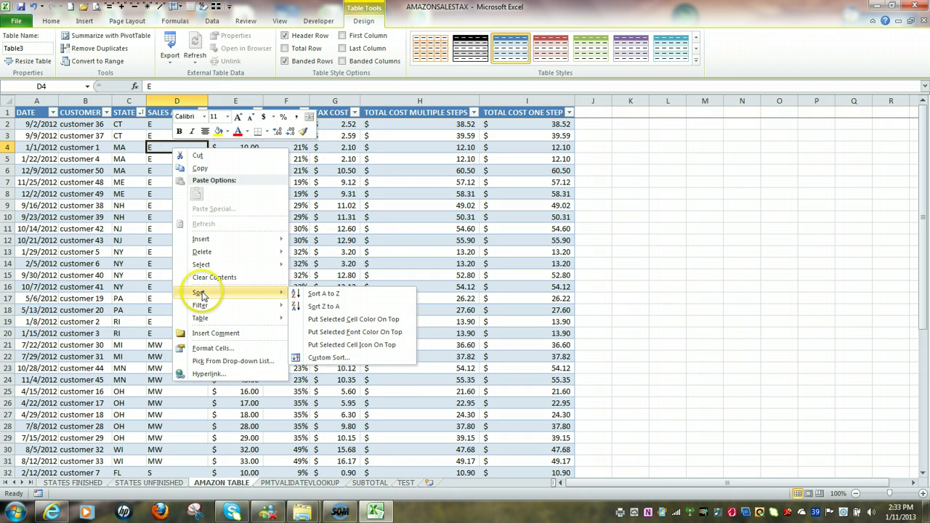
click(343, 358)
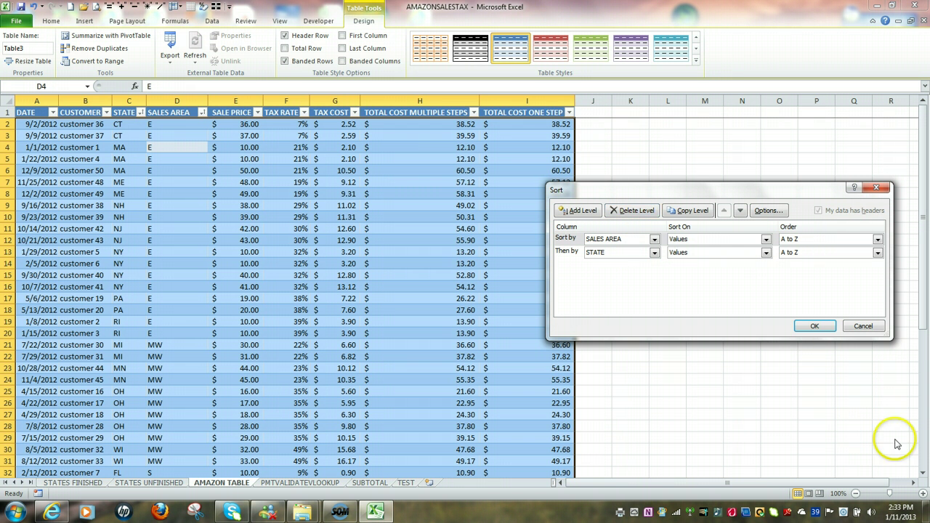
click(864, 327)
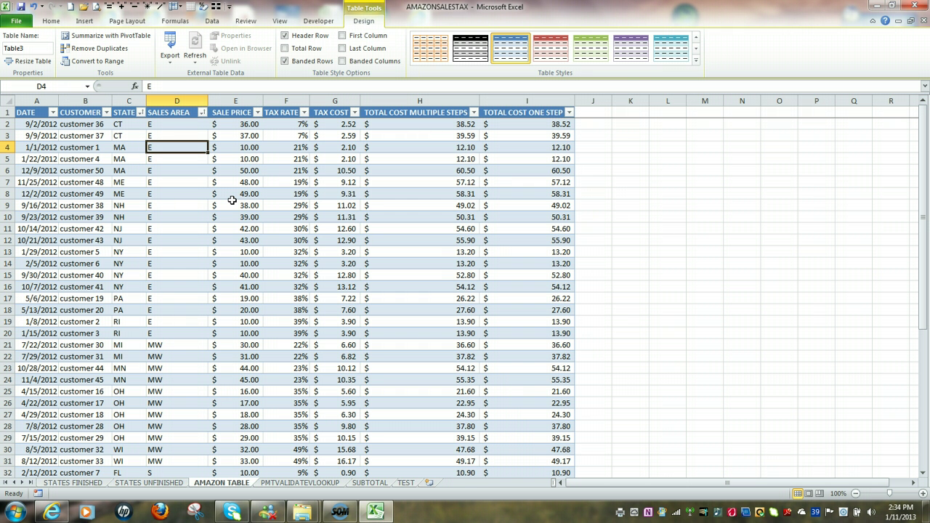
Examine the sorted rows through the end of the table, checking the grouping by sales area and state
scroll(231, 200, down, 11)
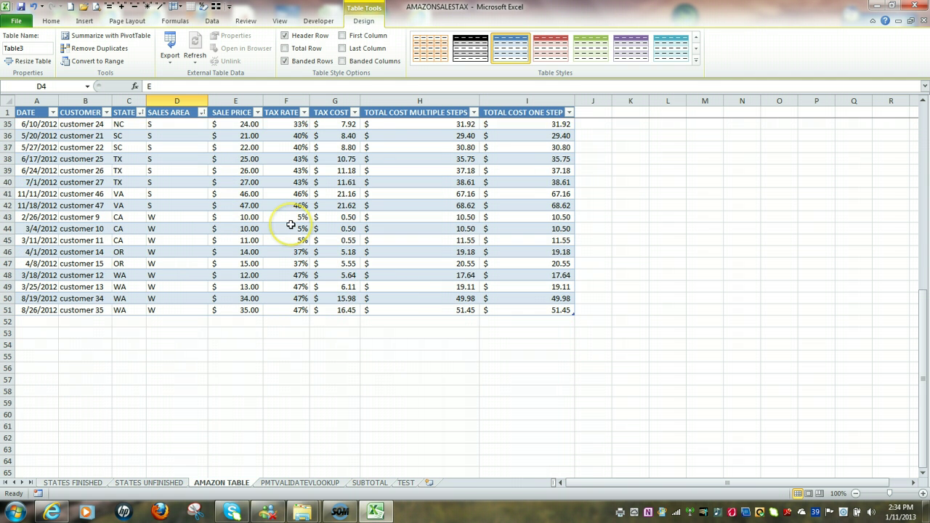
scroll(280, 221, up, 4)
scroll(291, 224, up, 7)
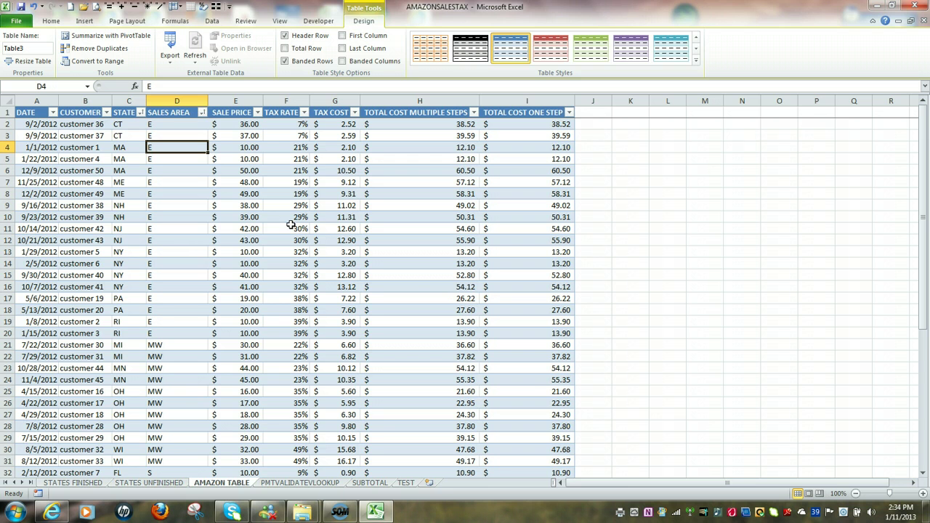
scroll(288, 226, down, 1)
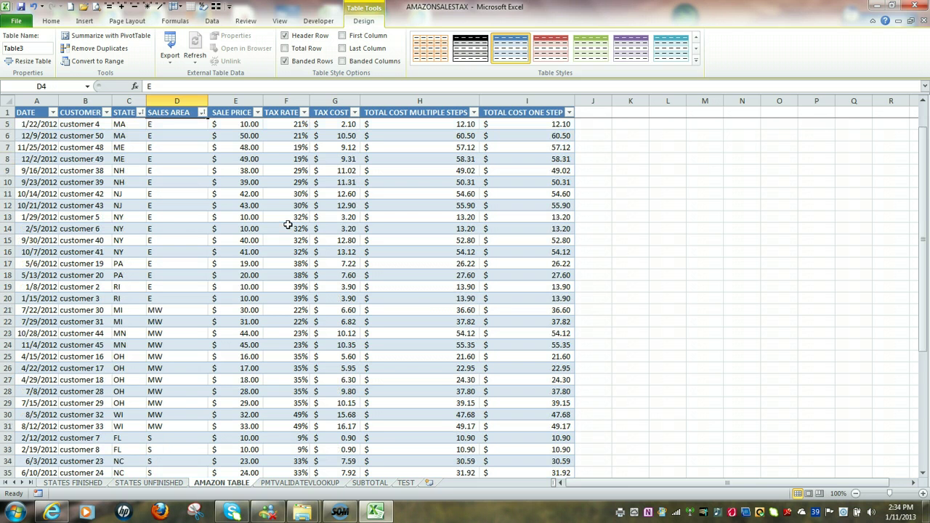
scroll(287, 225, down, 3)
scroll(288, 229, down, 3)
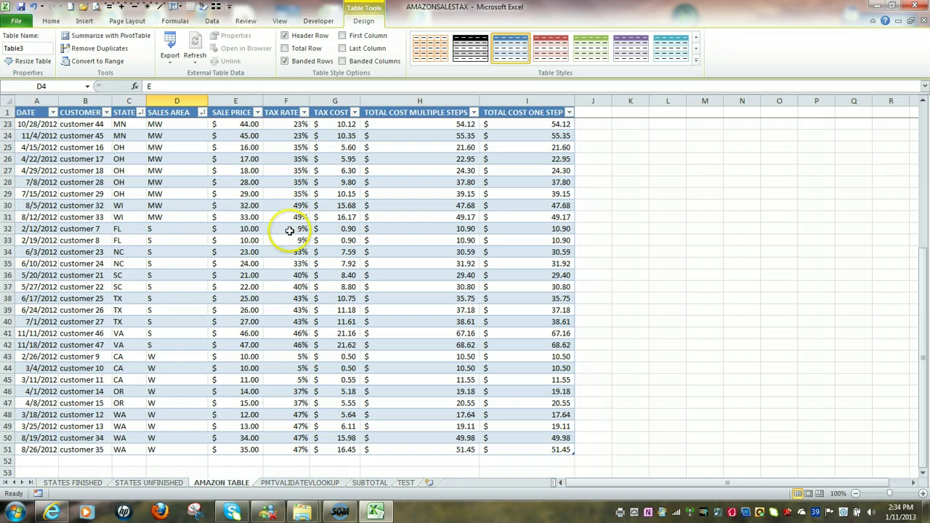
scroll(289, 230, up, 7)
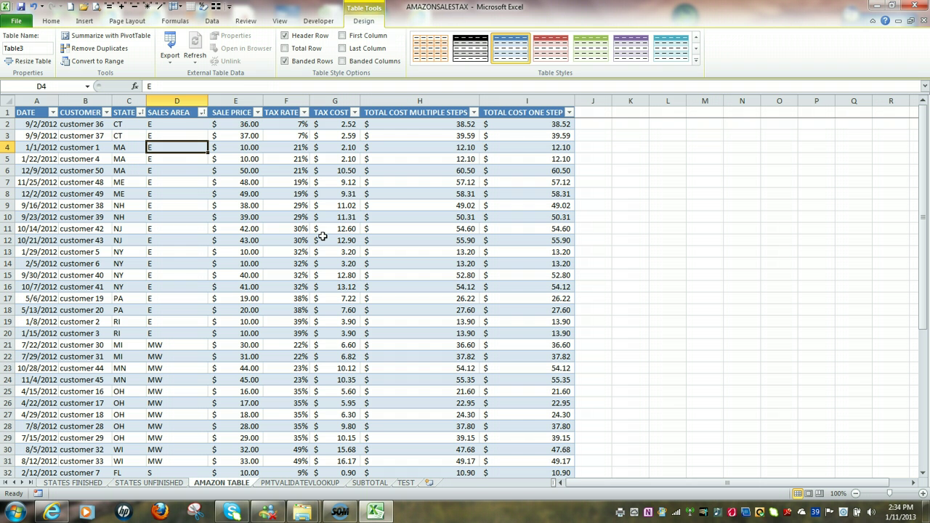
Filter the SALES AREA column to show only the rows for area E
click(202, 114)
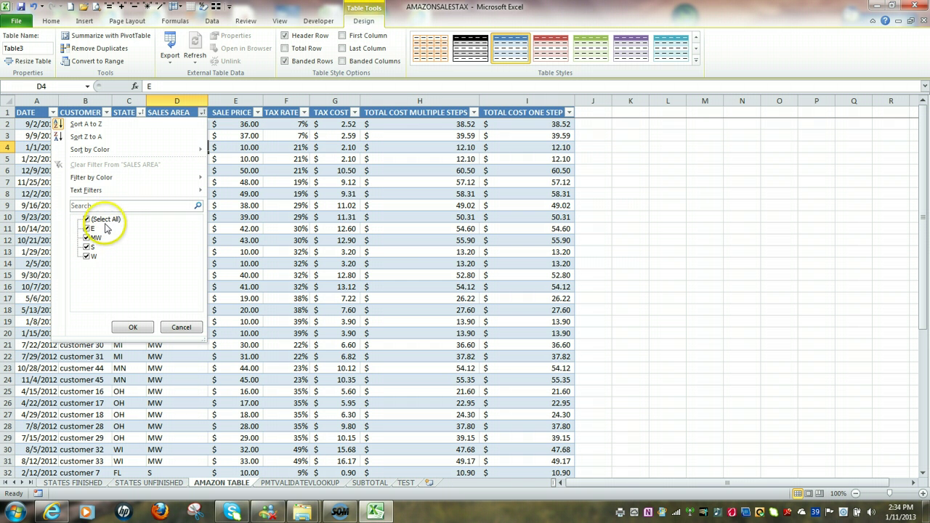
click(90, 248)
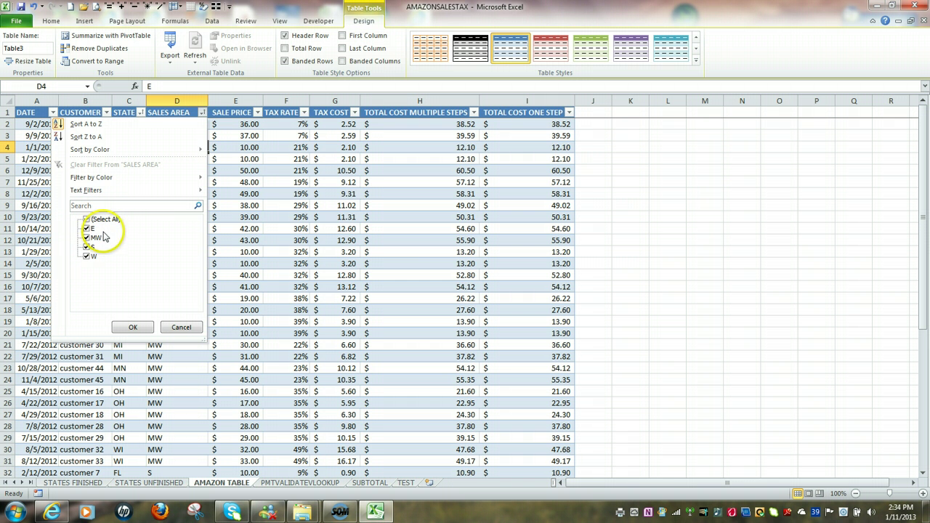
click(86, 219)
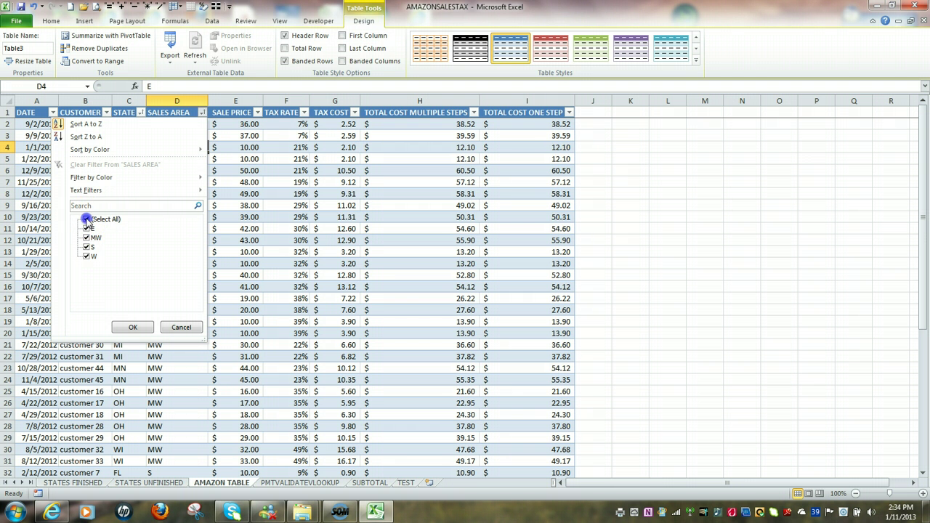
click(86, 219)
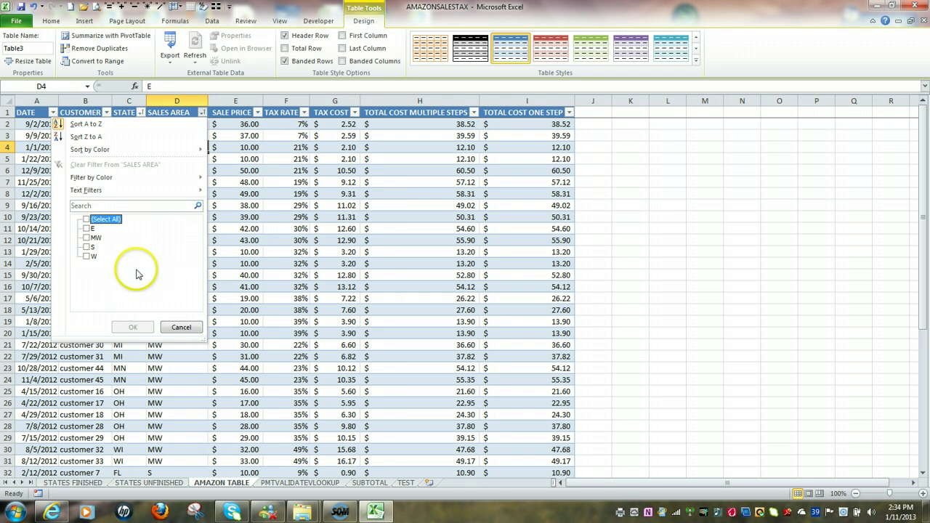
click(87, 230)
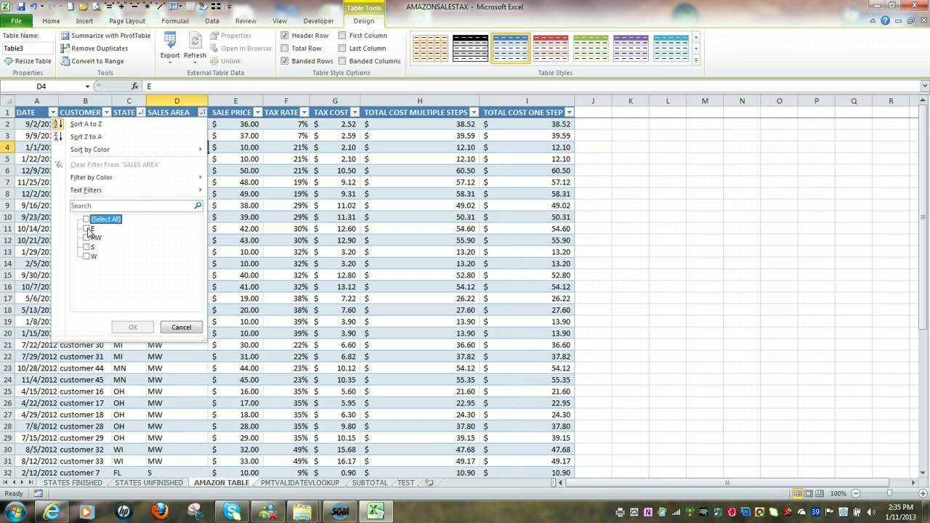
click(88, 231)
click(87, 230)
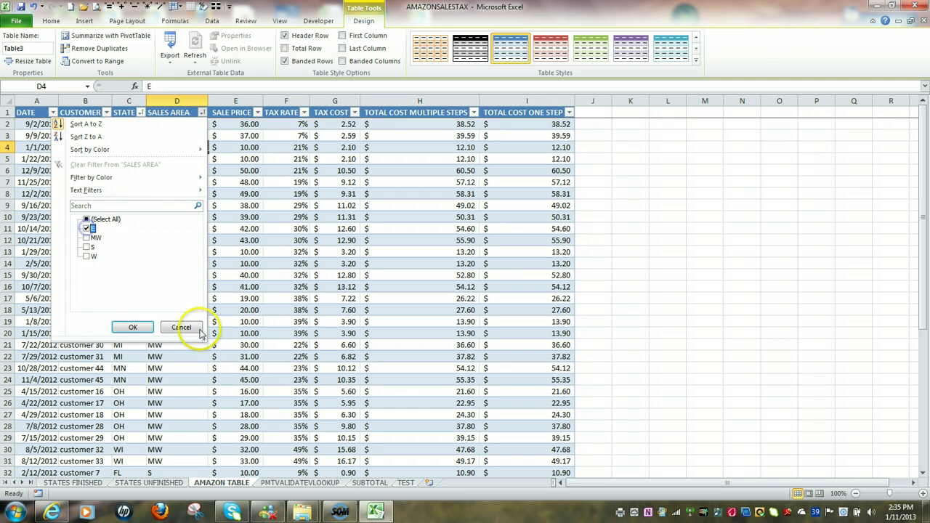
click(141, 326)
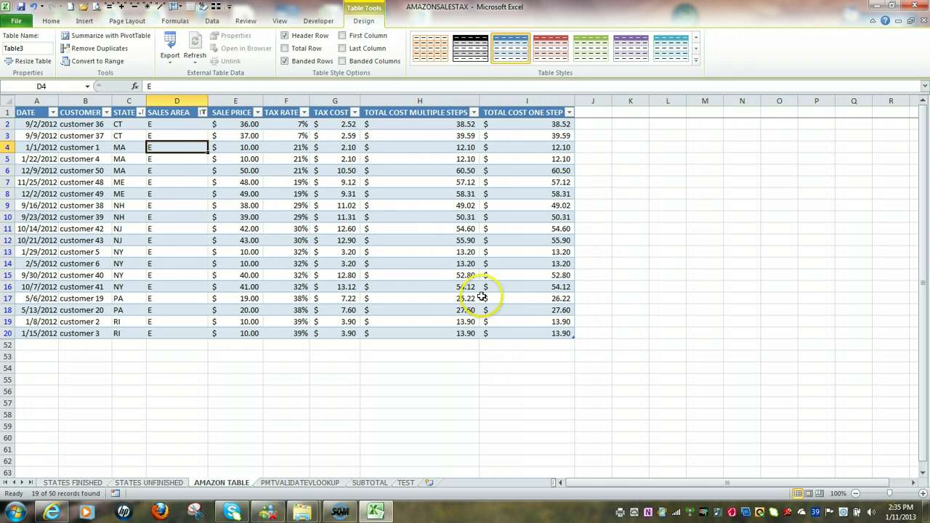
Add a total row to the table and set its TOTAL COST ONE STEP calculation to Average
click(285, 49)
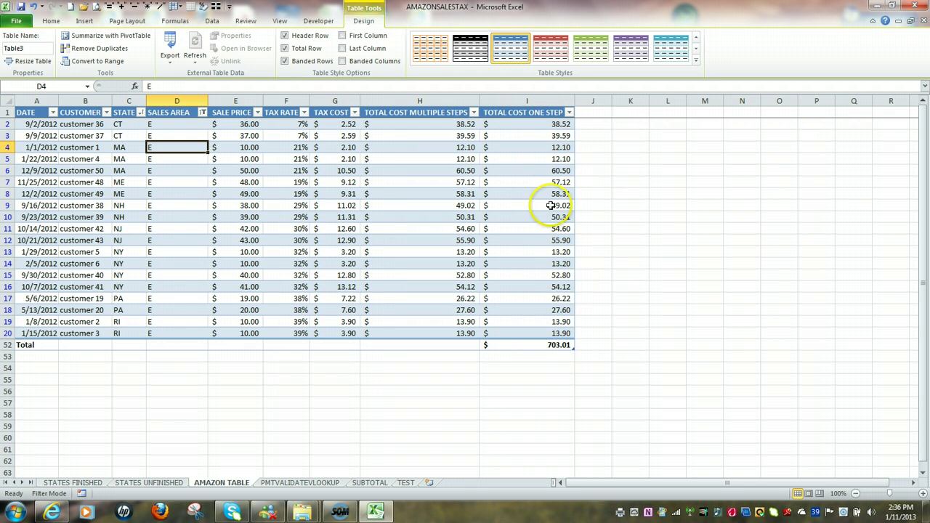
click(564, 345)
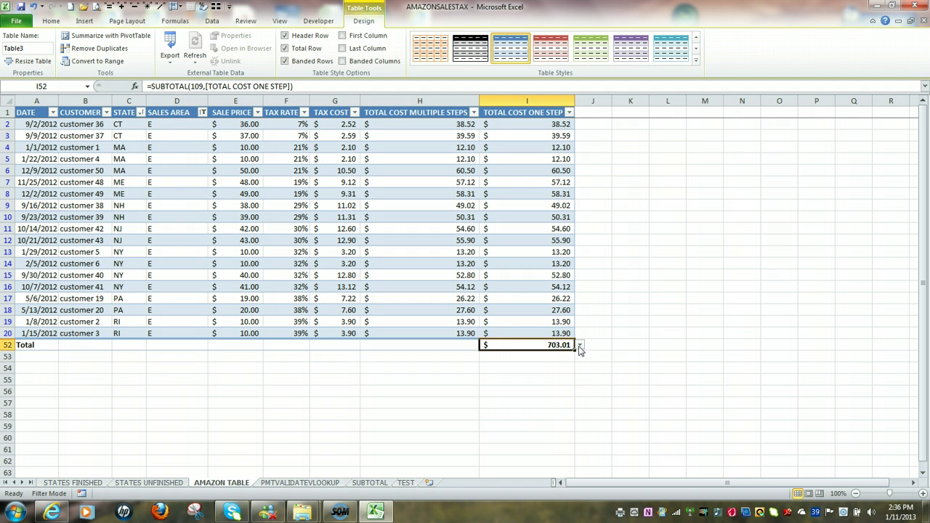
click(579, 346)
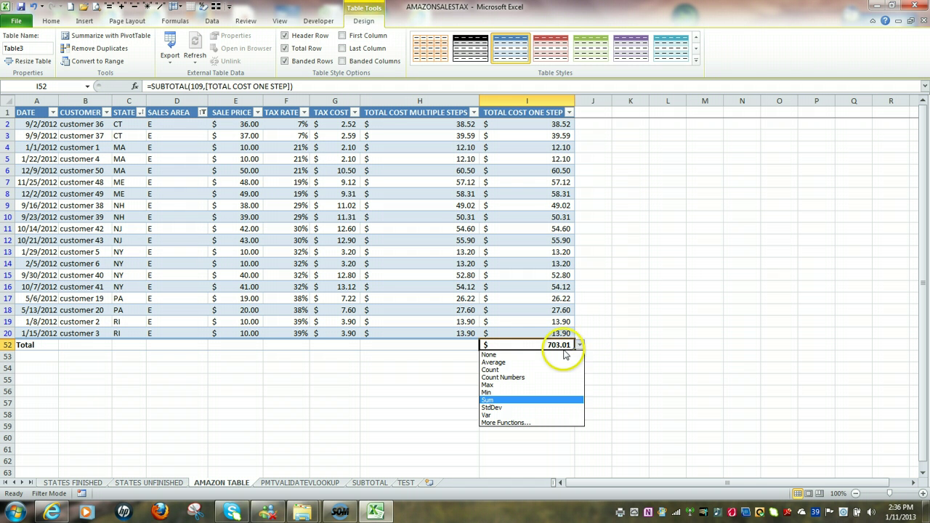
click(541, 363)
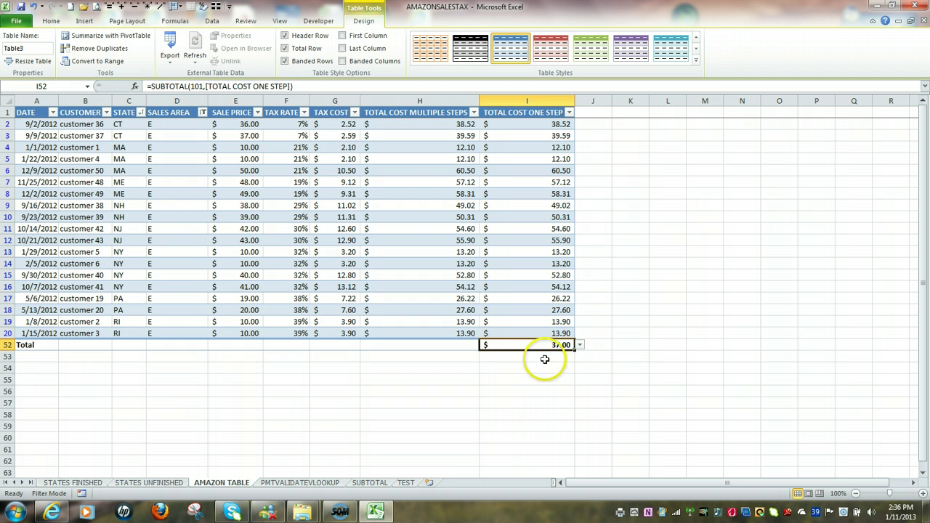
Try Count and Max for the TOTAL COST ONE STEP total, and set it back to Sum
click(579, 345)
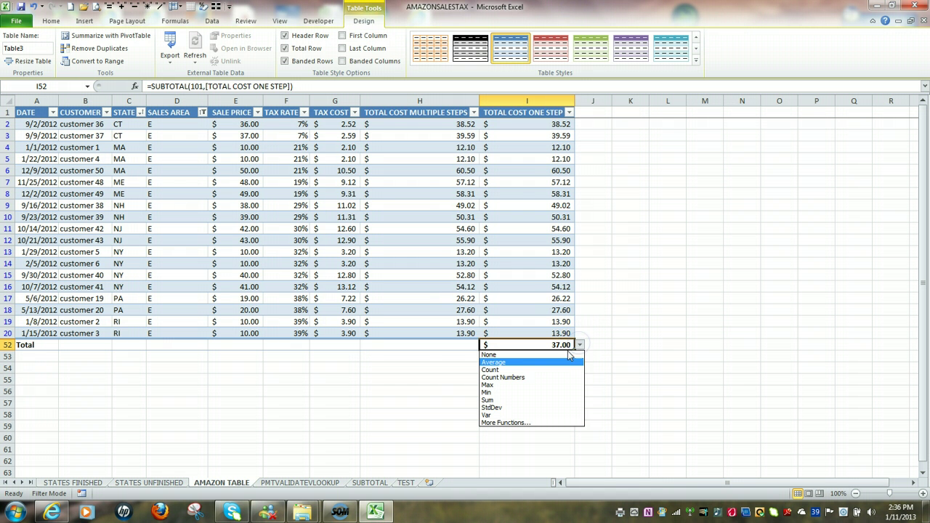
click(536, 370)
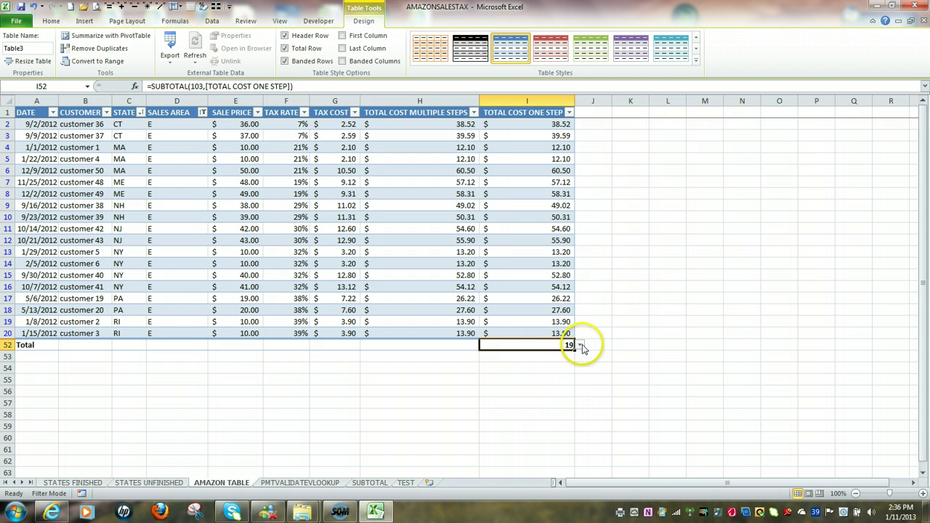
click(580, 346)
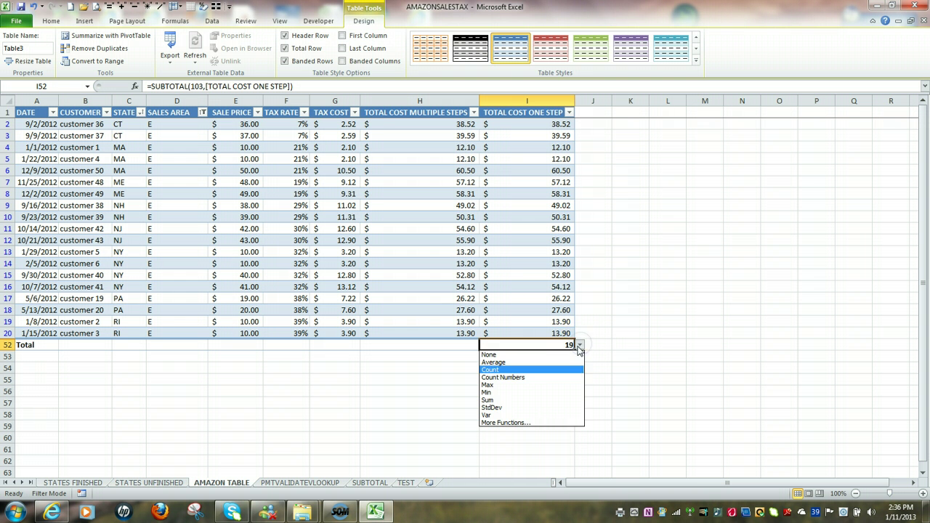
click(538, 384)
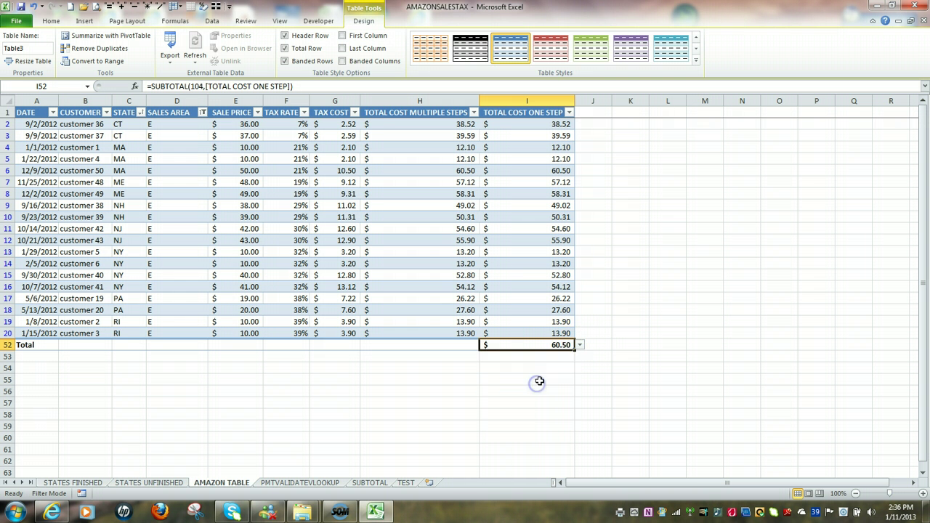
click(579, 346)
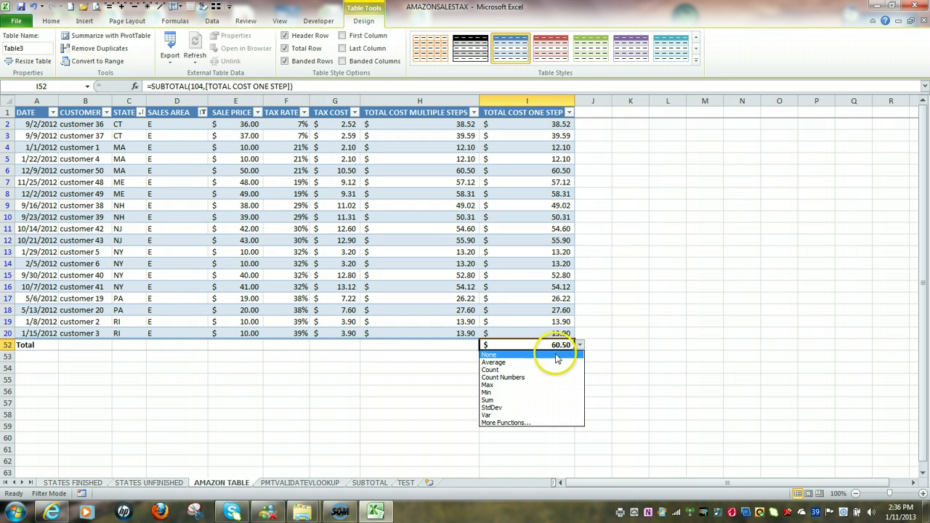
click(518, 401)
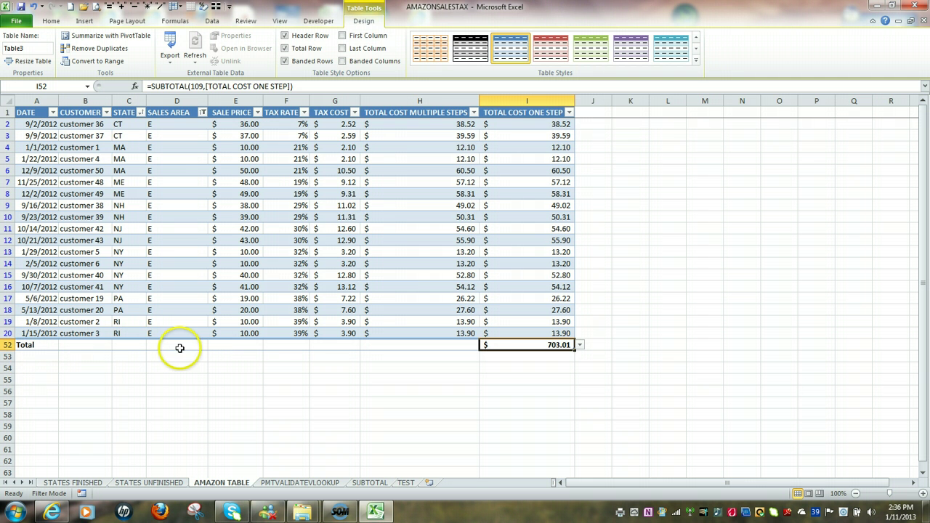
Set the total row of the SALES AREA column to Count
click(158, 346)
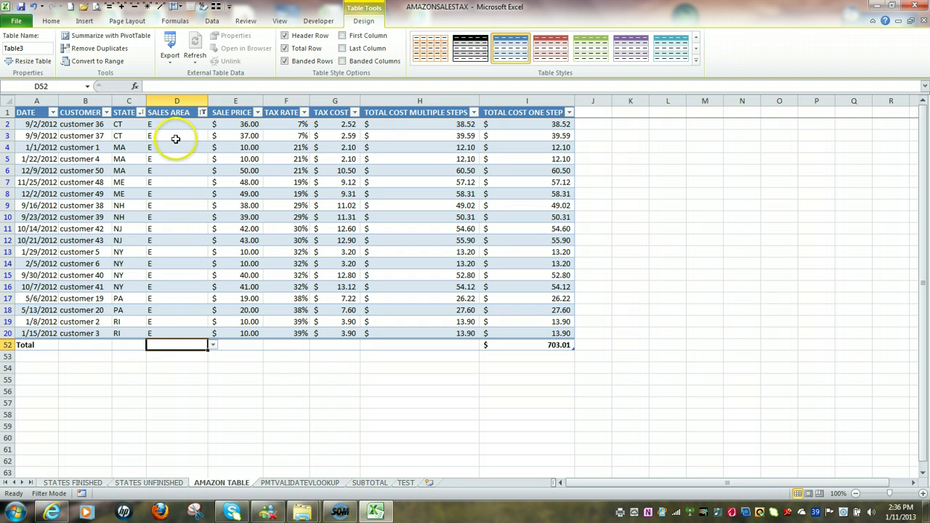
click(214, 347)
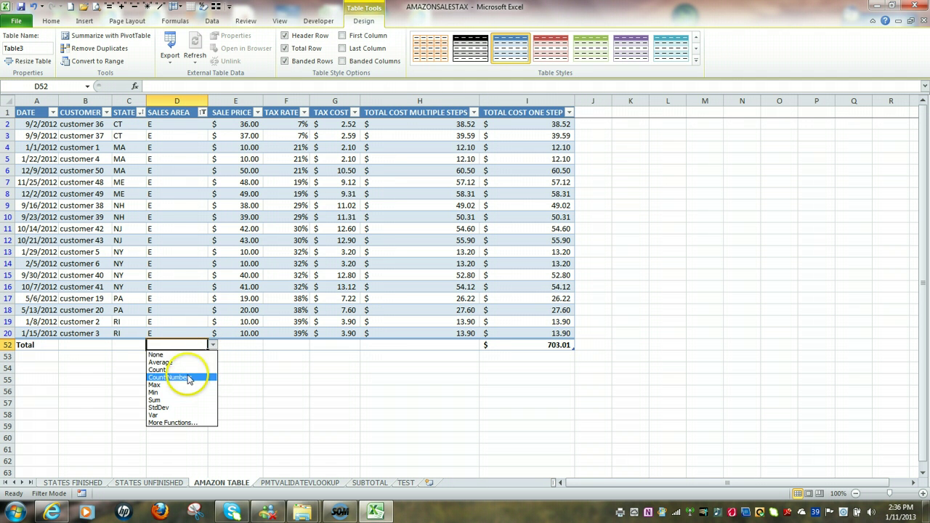
click(190, 370)
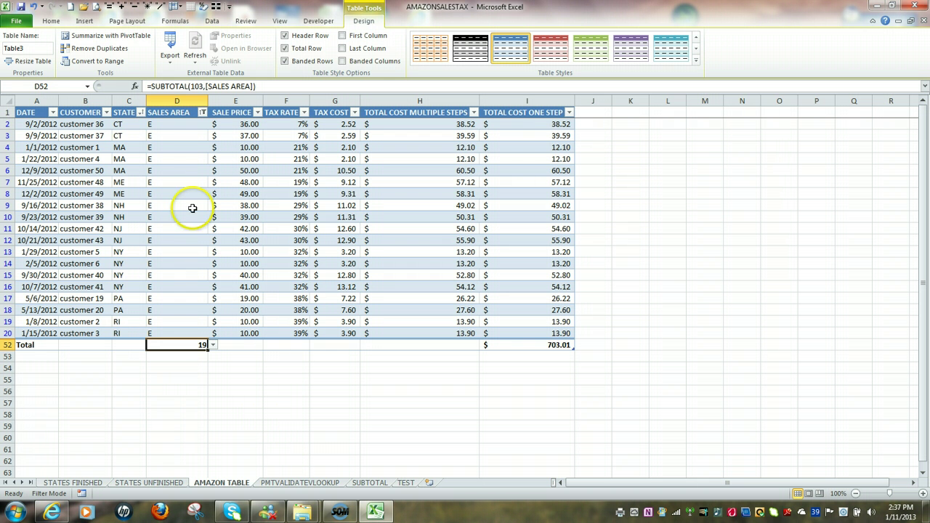
Filter the STATE column to show only CT and MA
click(141, 113)
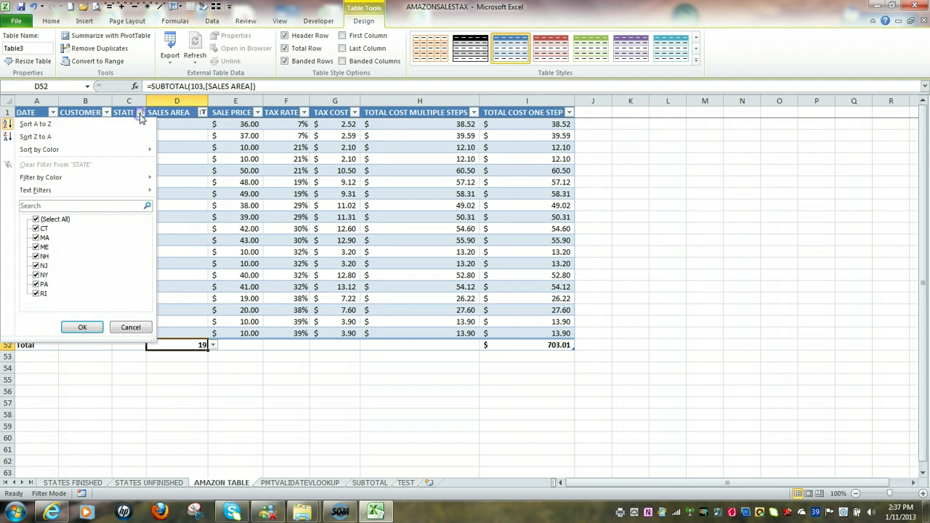
click(36, 220)
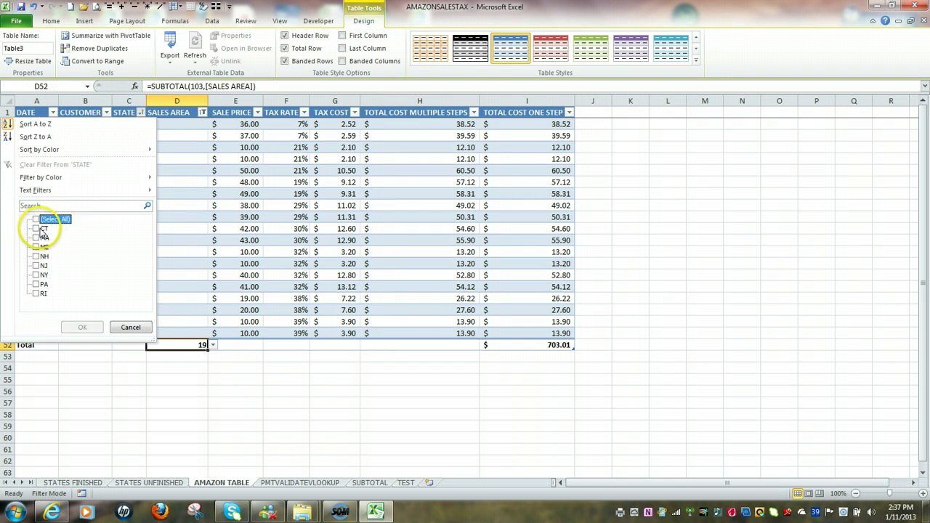
click(38, 229)
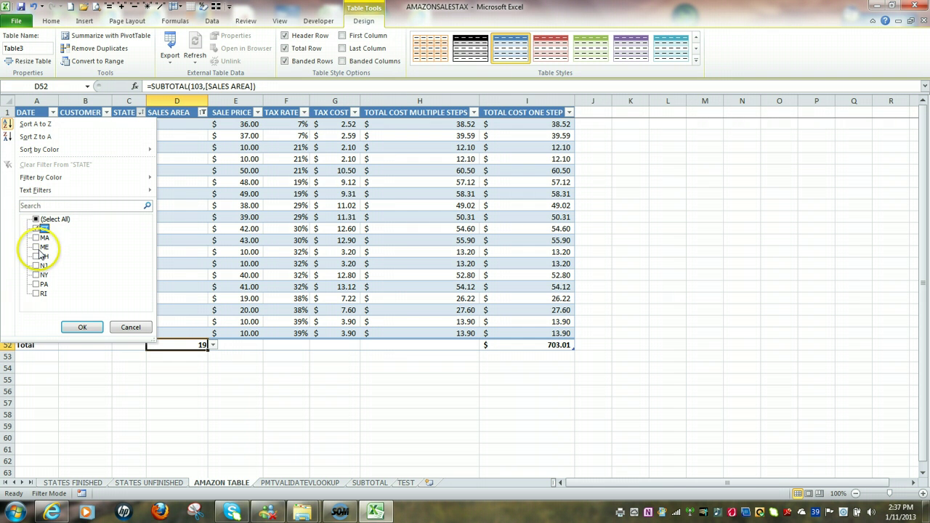
click(36, 239)
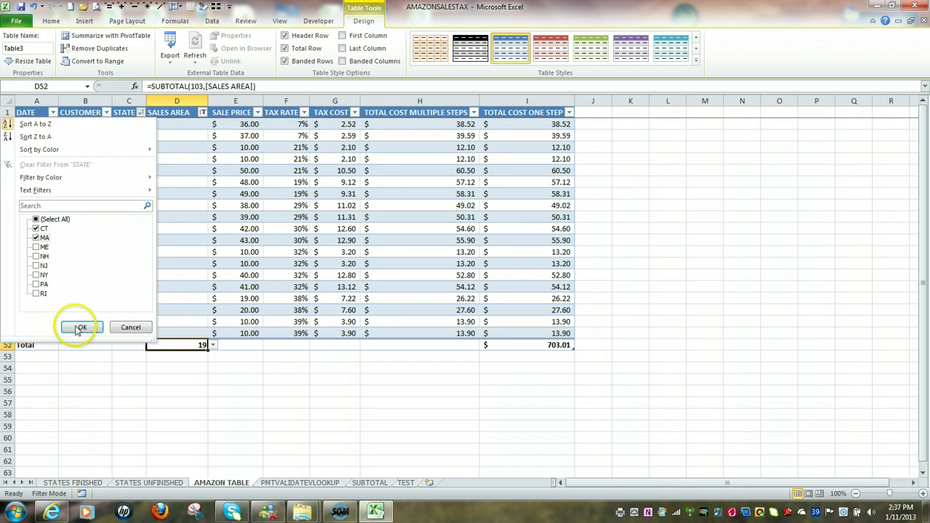
click(84, 325)
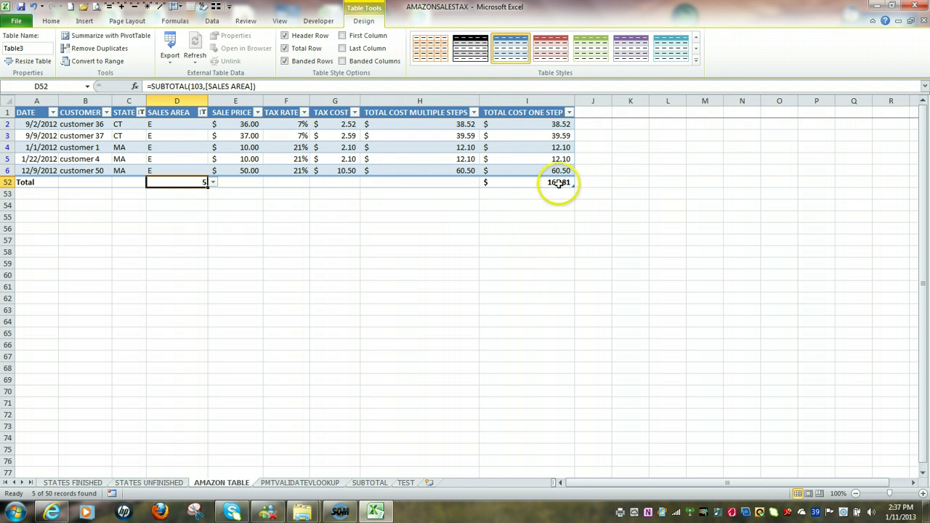
click(432, 182)
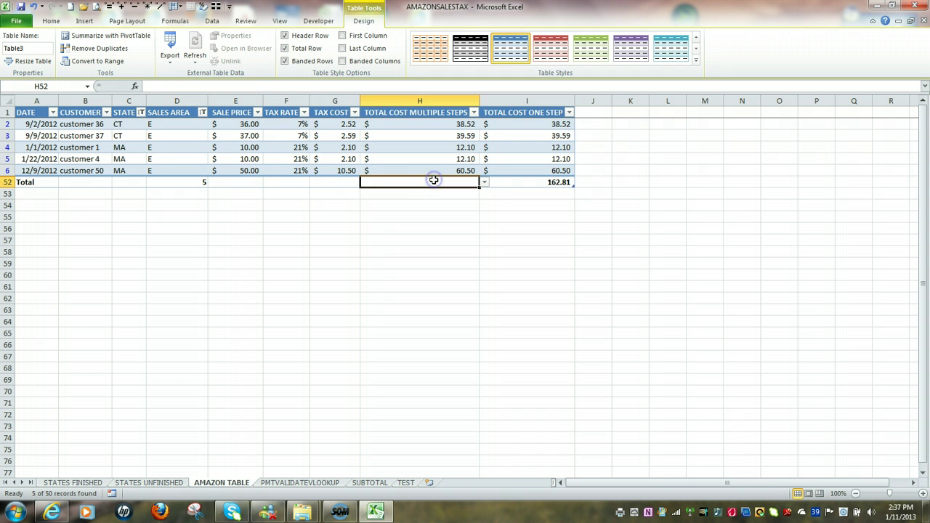
click(333, 183)
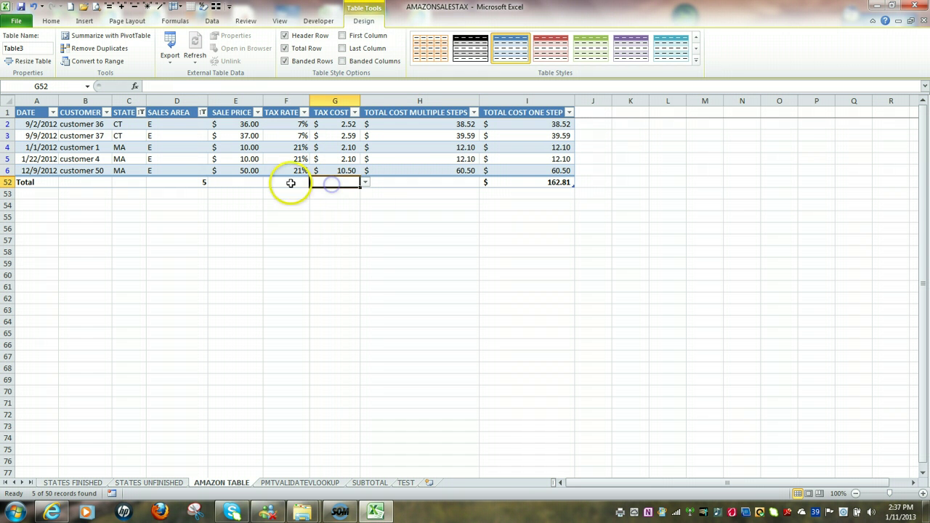
click(279, 181)
click(243, 182)
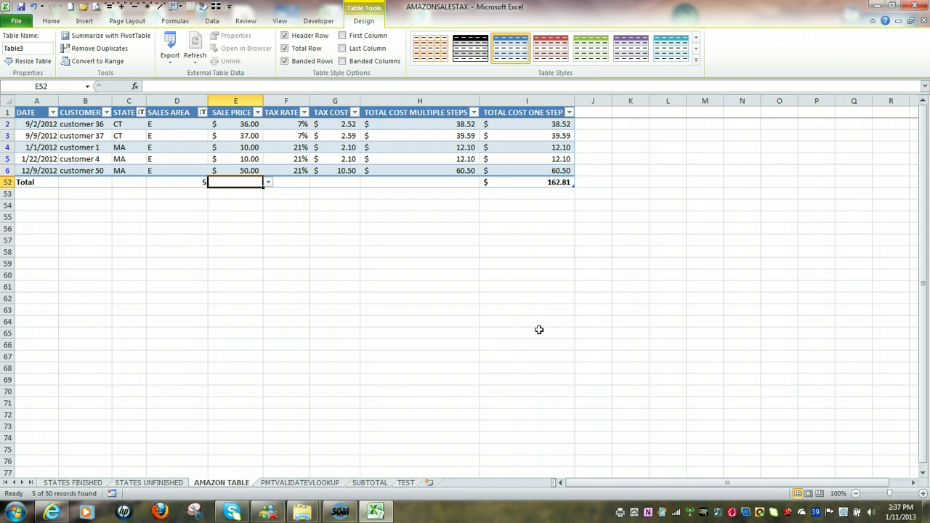
Clear the filters from the SALES AREA and STATE columns
click(203, 113)
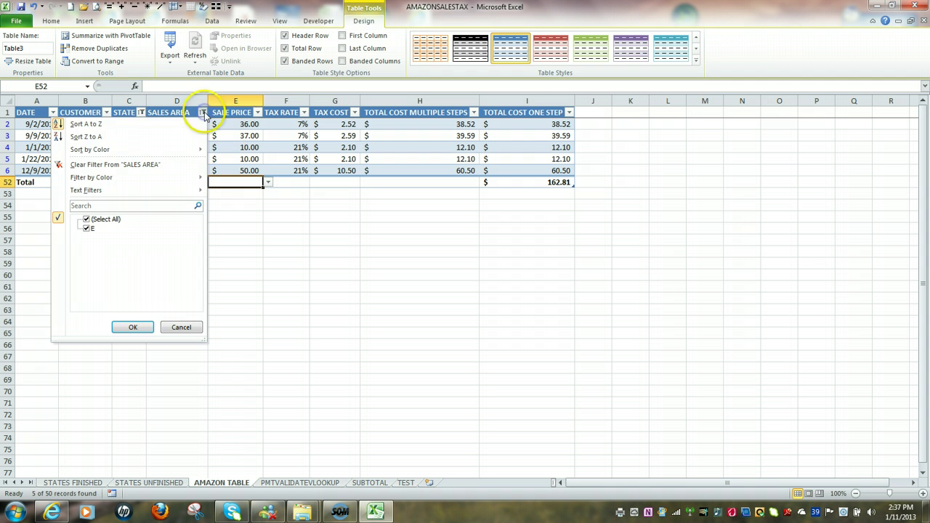
click(162, 168)
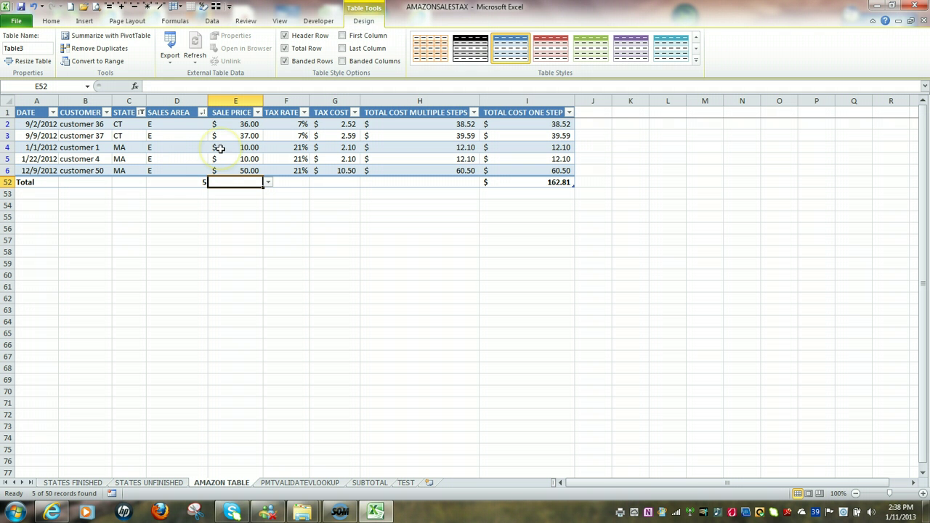
click(142, 114)
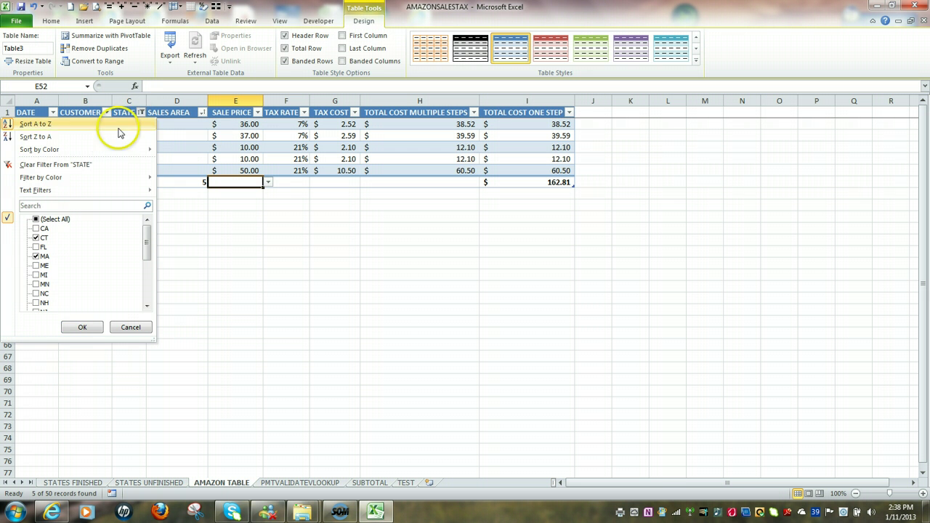
click(70, 167)
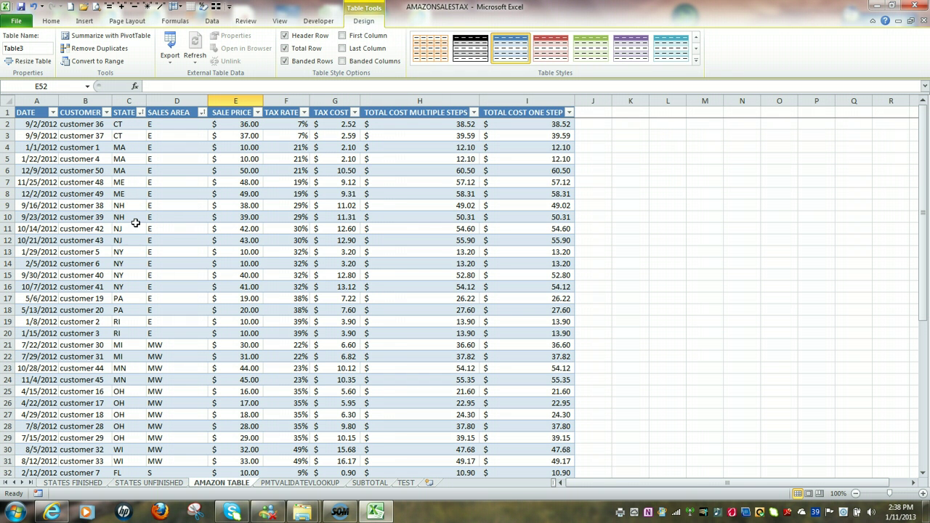
Filter the DATE column to show only January and February 2012
click(55, 113)
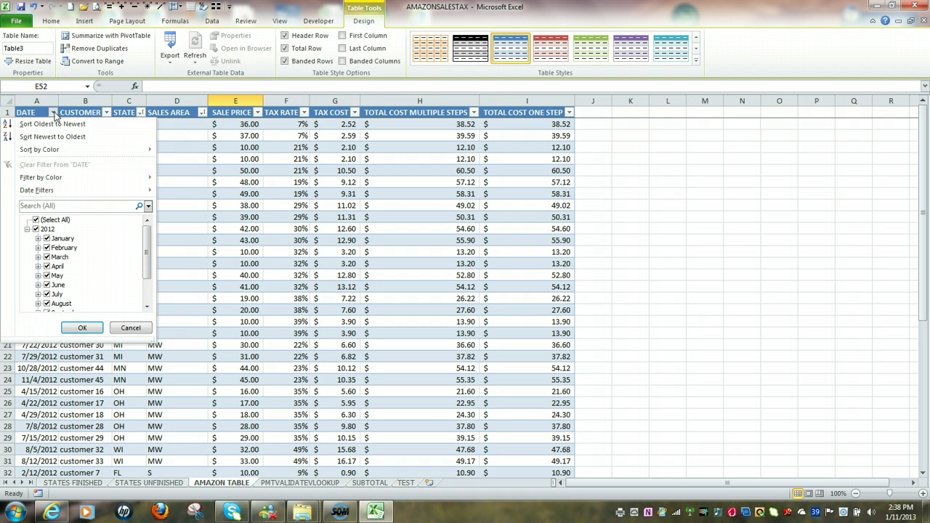
mouse_move(33, 191)
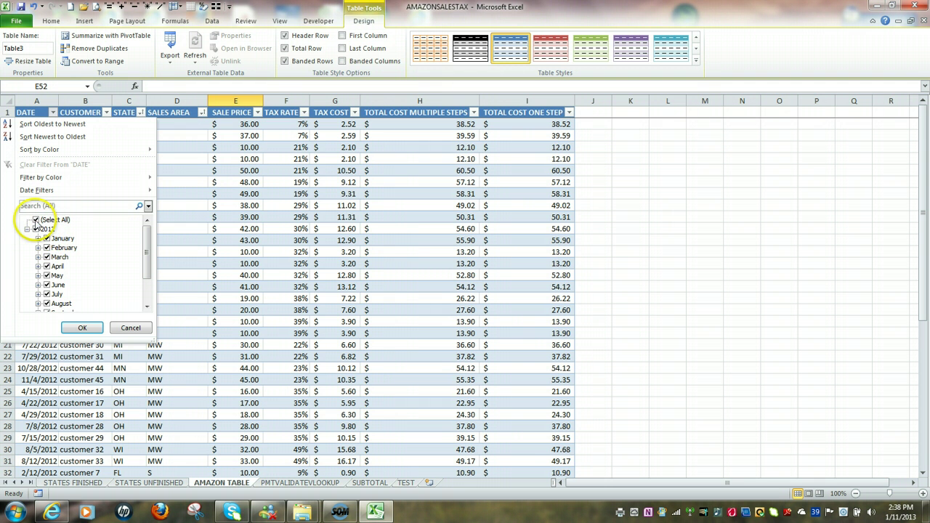
click(36, 220)
click(48, 239)
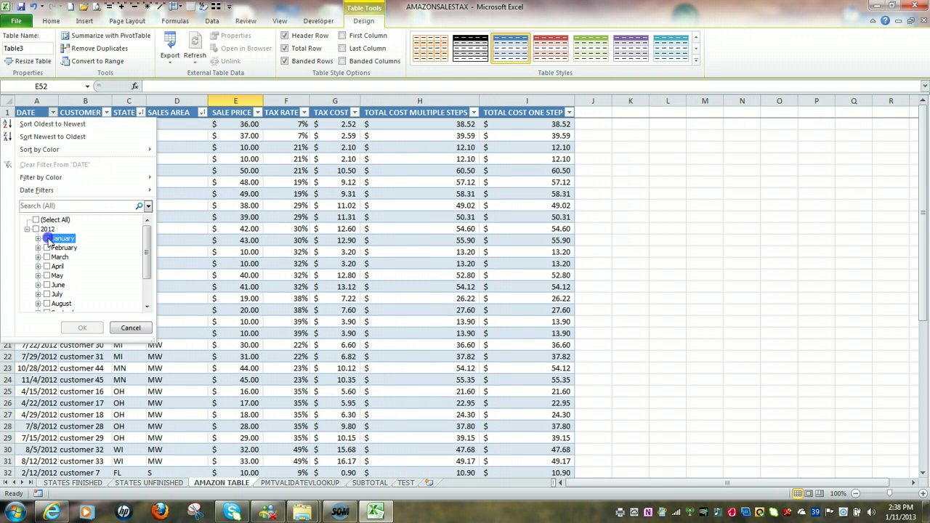
click(48, 248)
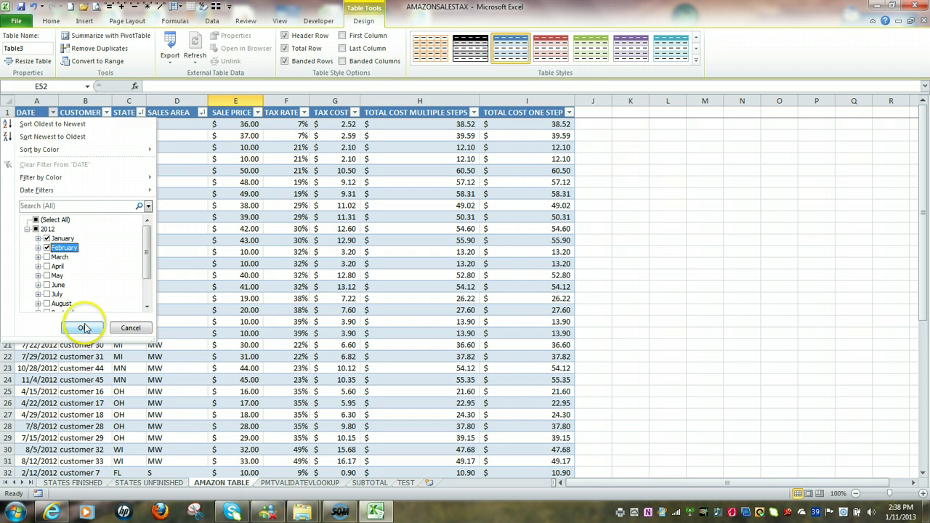
click(85, 328)
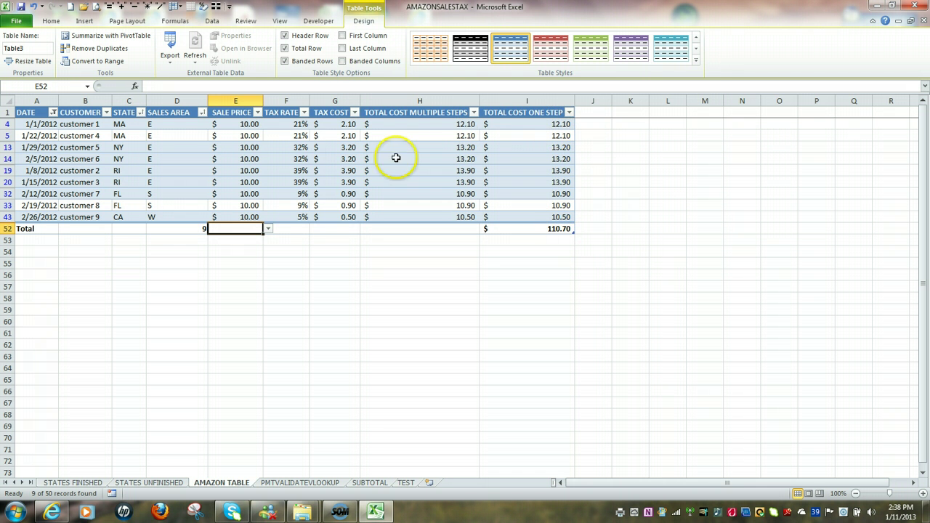
Reselect all dates and apply a Between date filter on the DATE column from 1/1/12 to 3/1/12
click(53, 113)
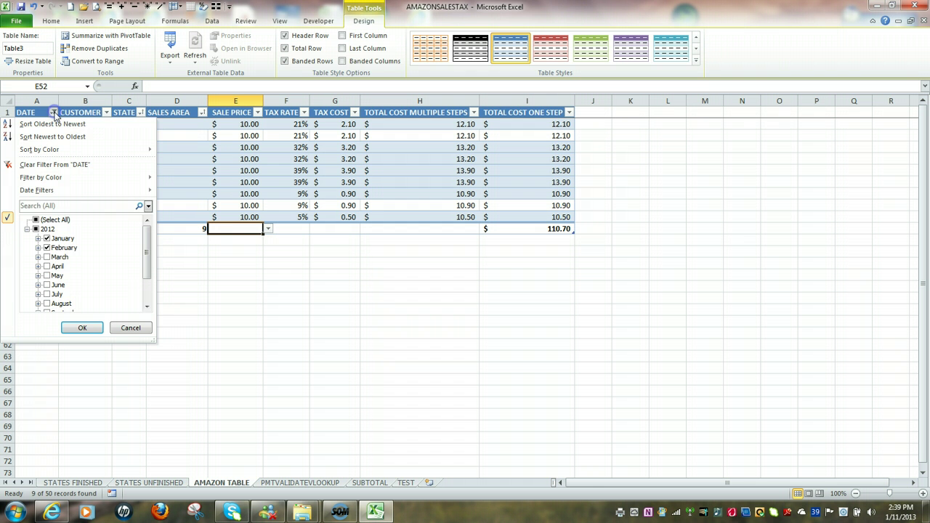
click(35, 220)
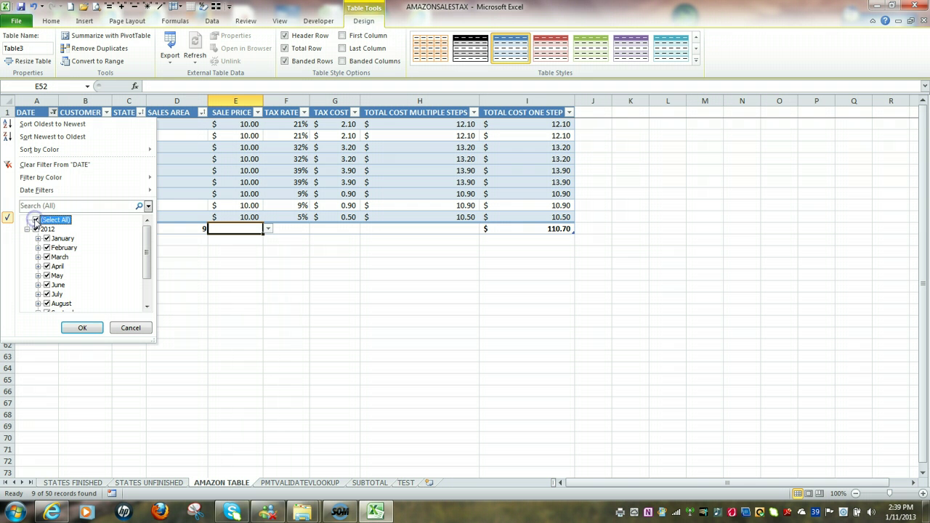
mouse_move(58, 194)
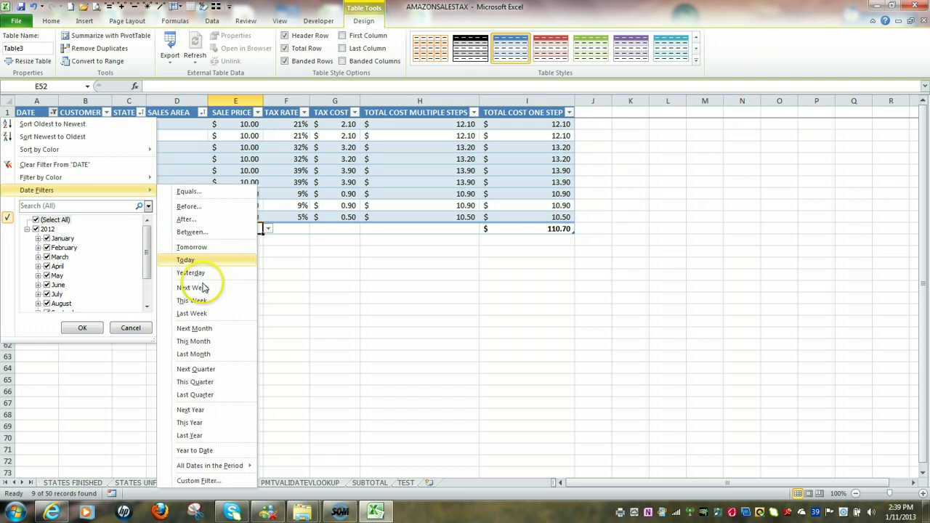
click(189, 232)
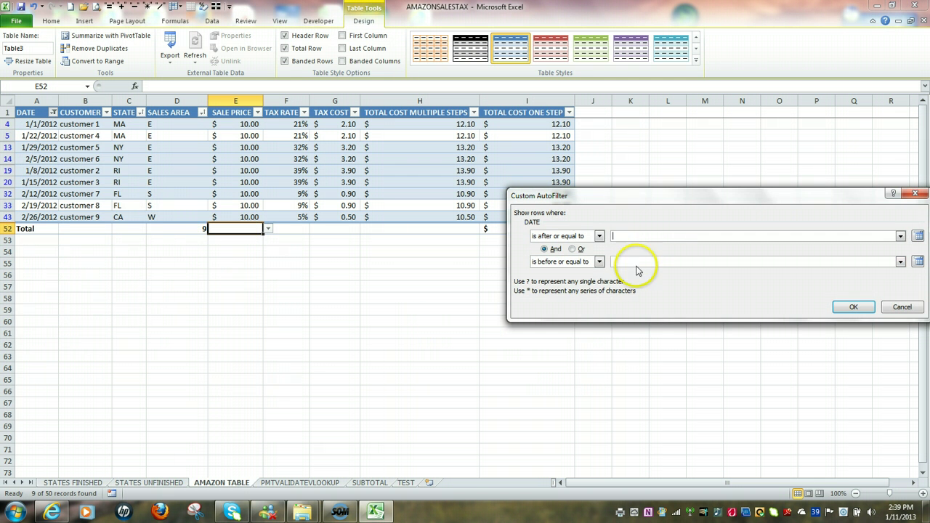
click(632, 235)
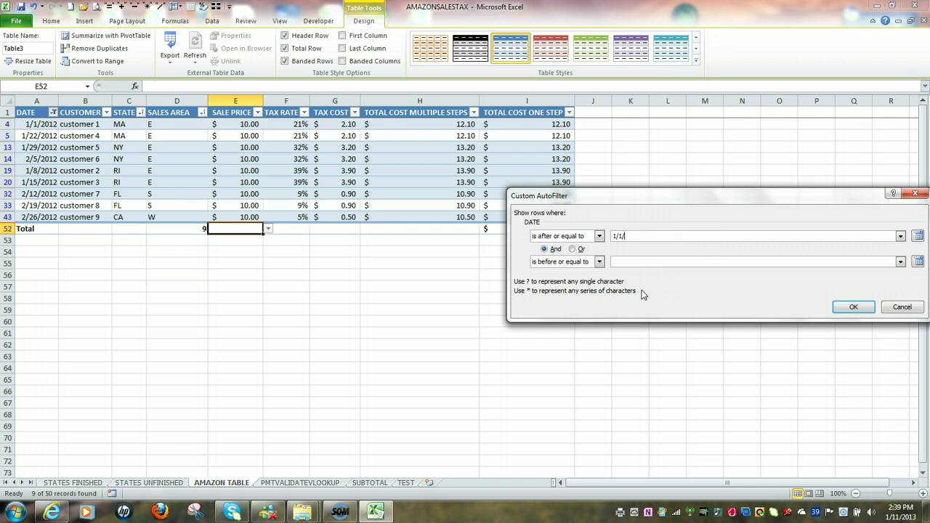
click(646, 262)
click(646, 262)
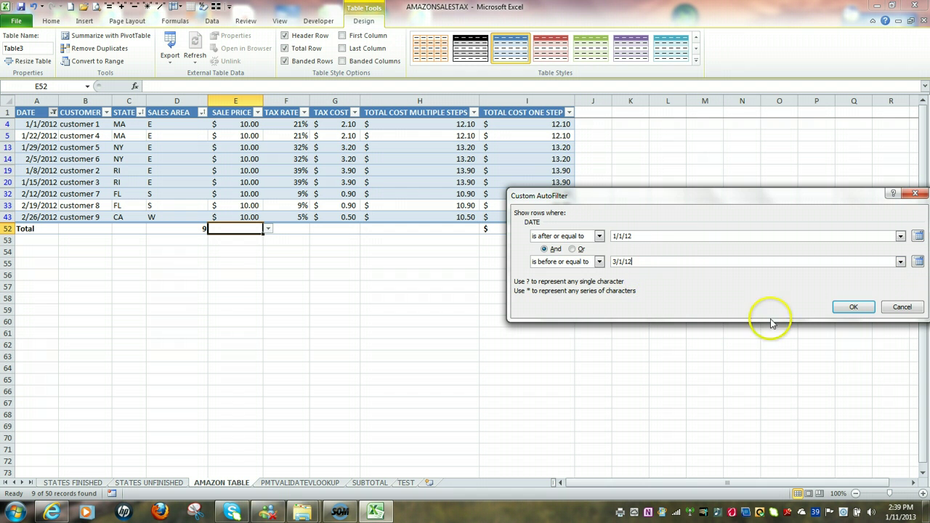
click(854, 307)
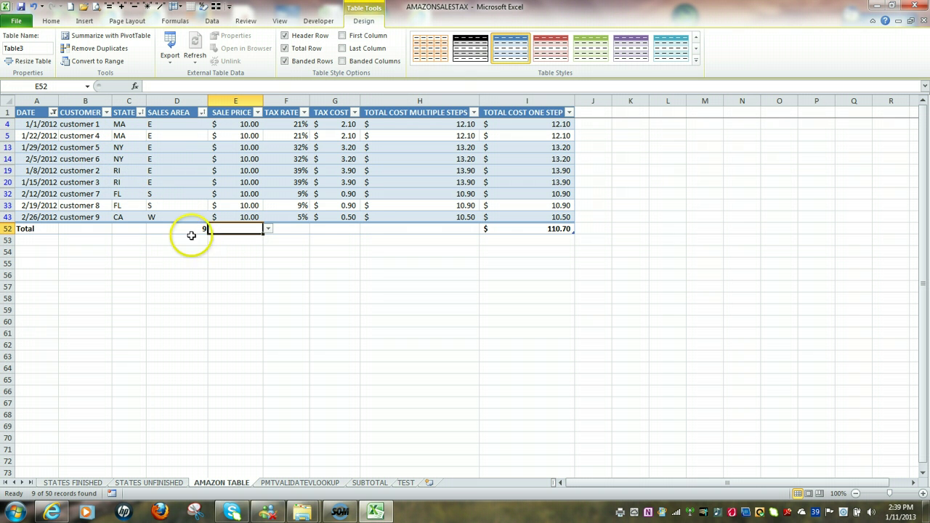
Change the end date of the DATE column's Between filter to 1/31/12
mouse_move(54, 117)
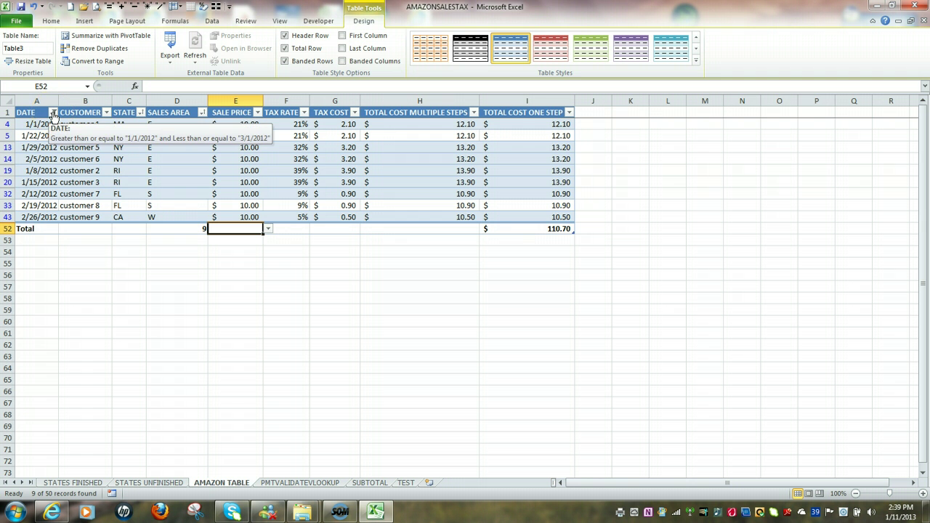
click(53, 113)
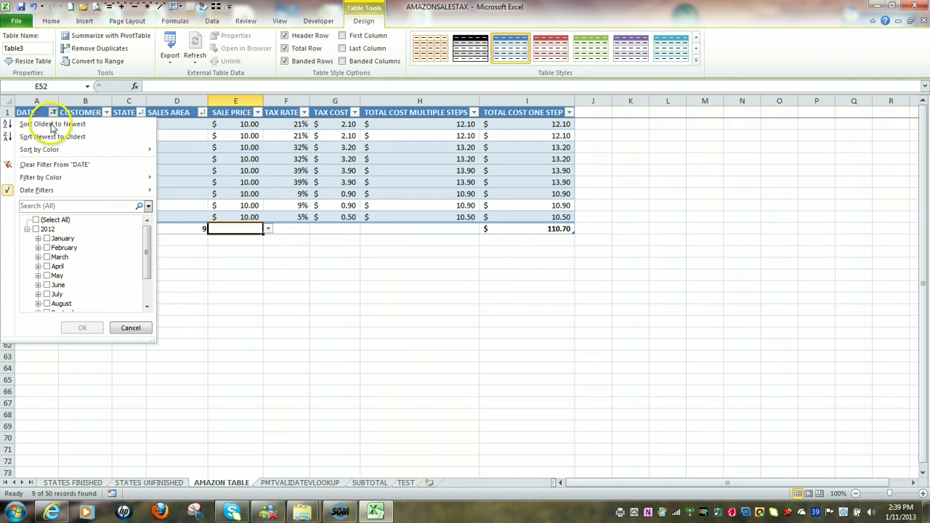
mouse_move(149, 192)
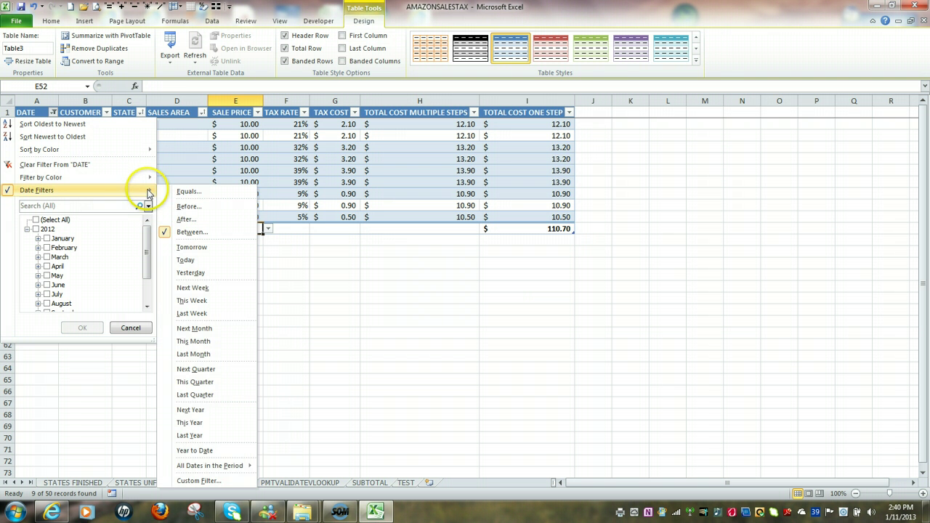
click(193, 233)
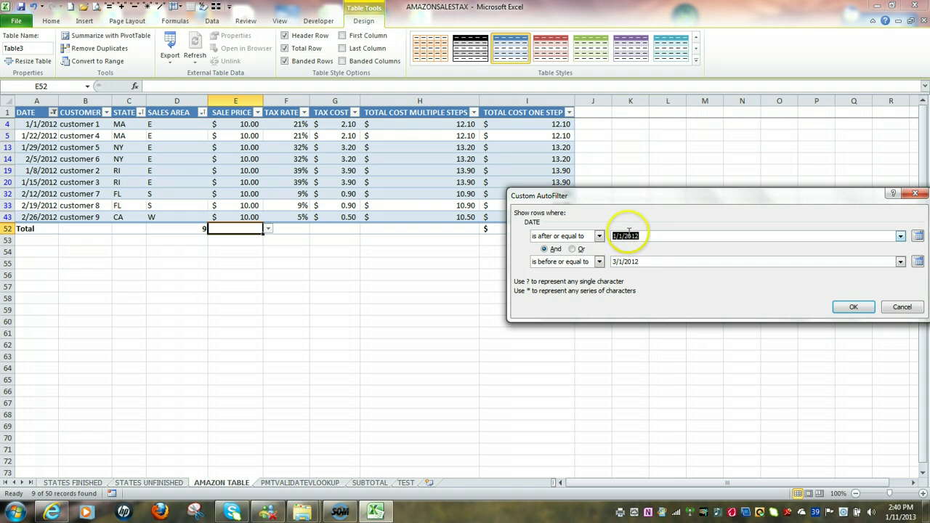
click(645, 262)
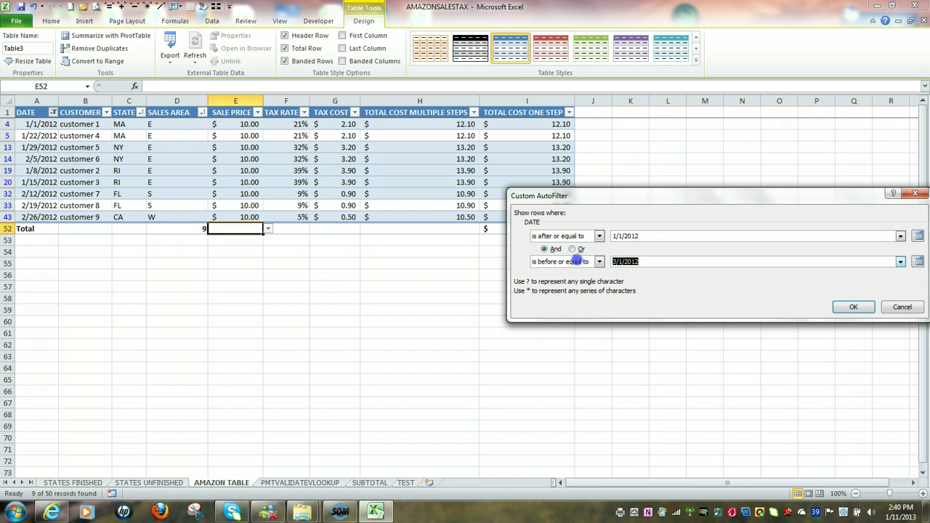
click(704, 378)
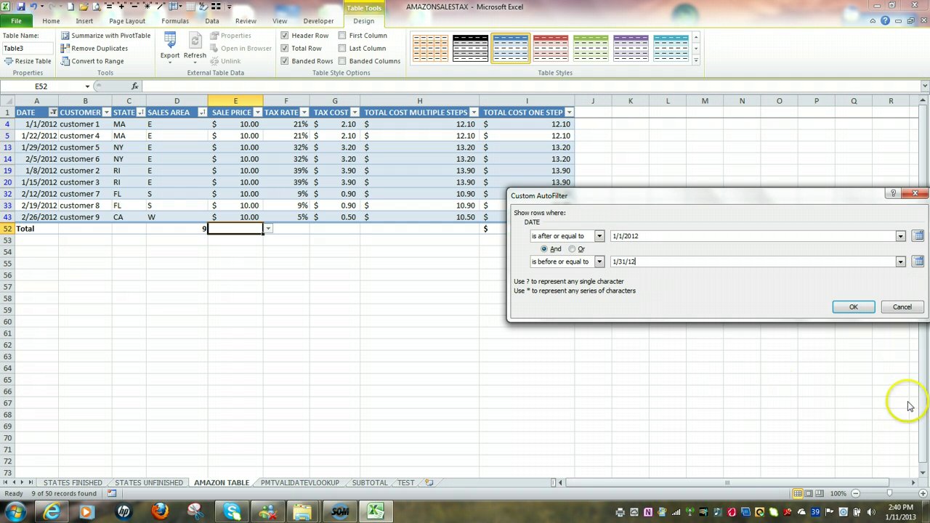
click(857, 306)
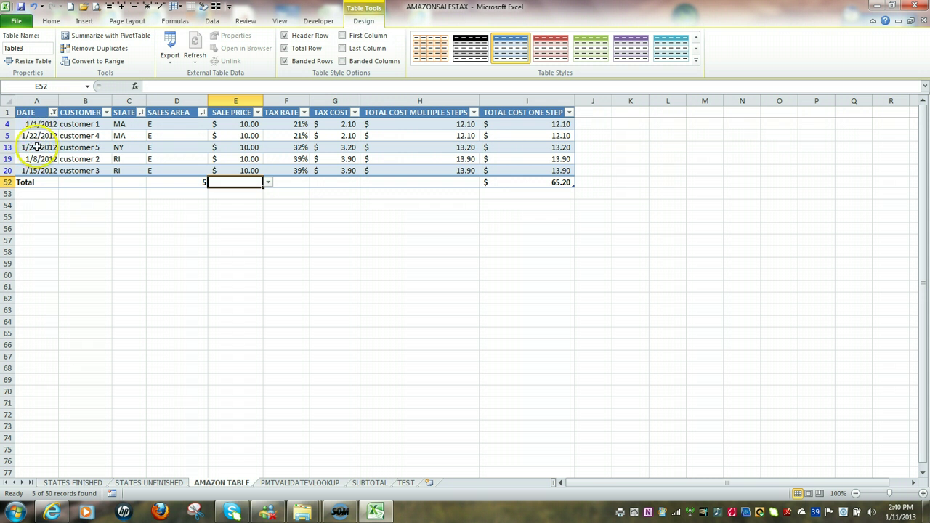
Sort the filtered rows by the DATE column from oldest to newest
click(52, 113)
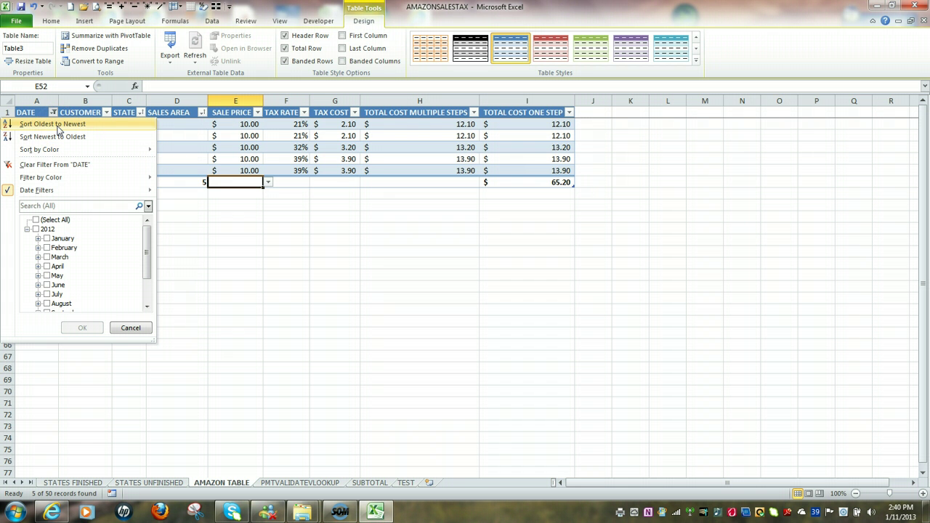
click(57, 124)
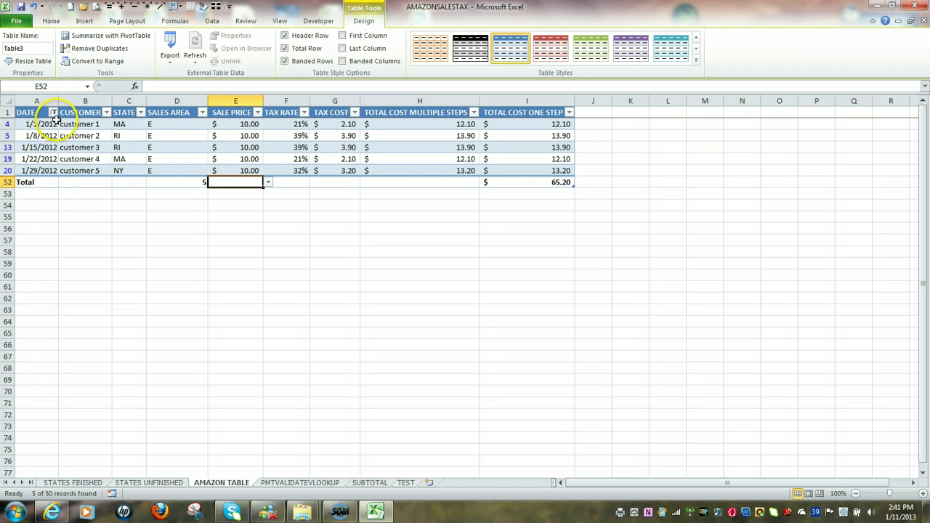
mouse_move(56, 115)
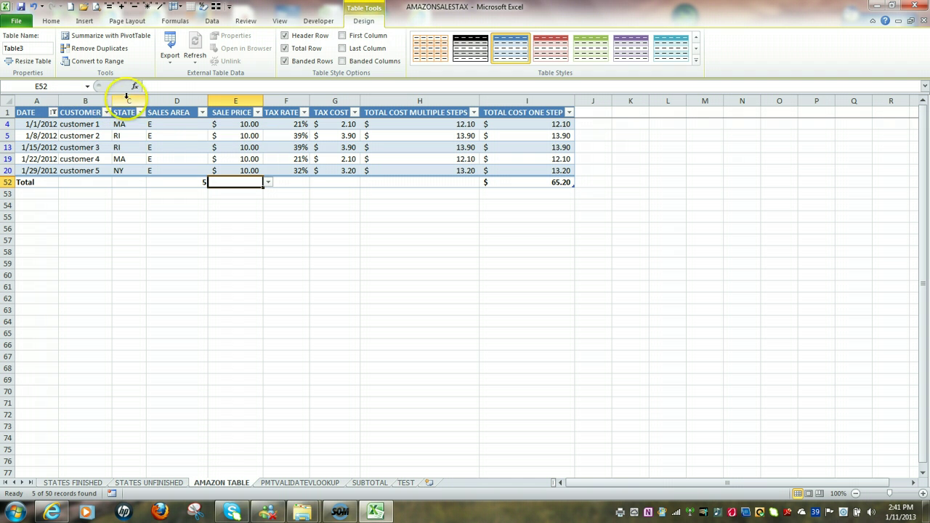
Clear all filters and the sort state from the table at once, with a cell inside the table selected
click(212, 22)
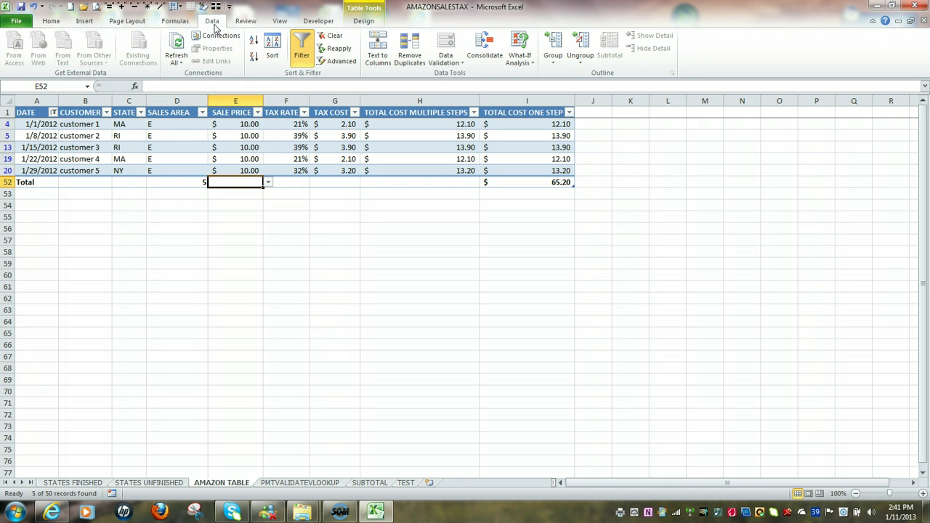
click(245, 124)
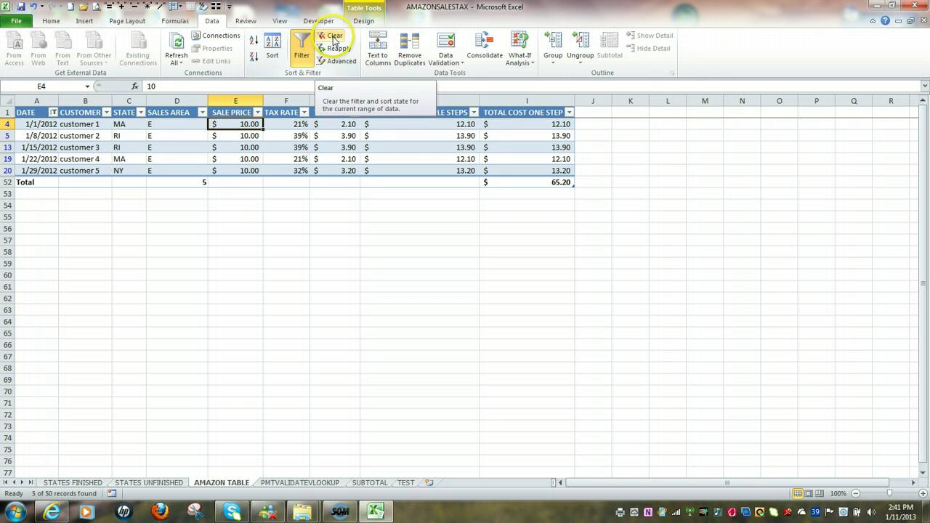
click(297, 137)
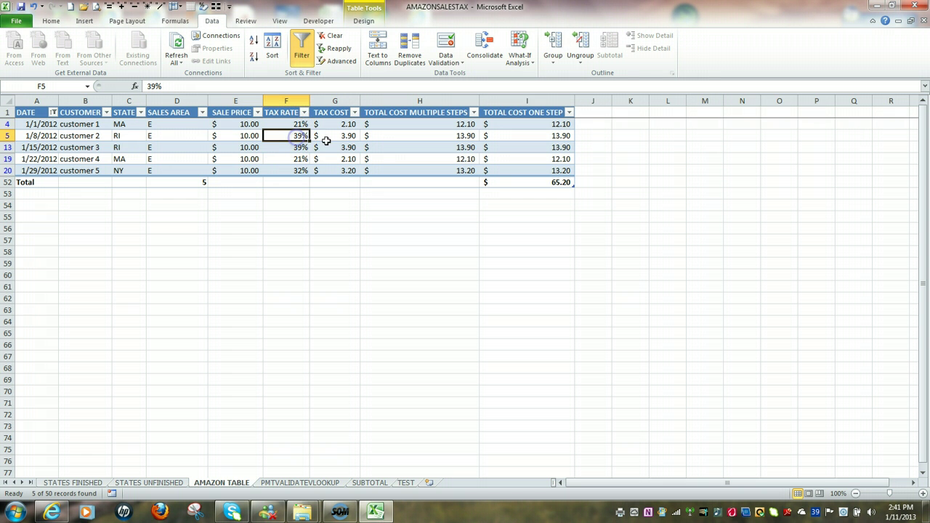
click(342, 125)
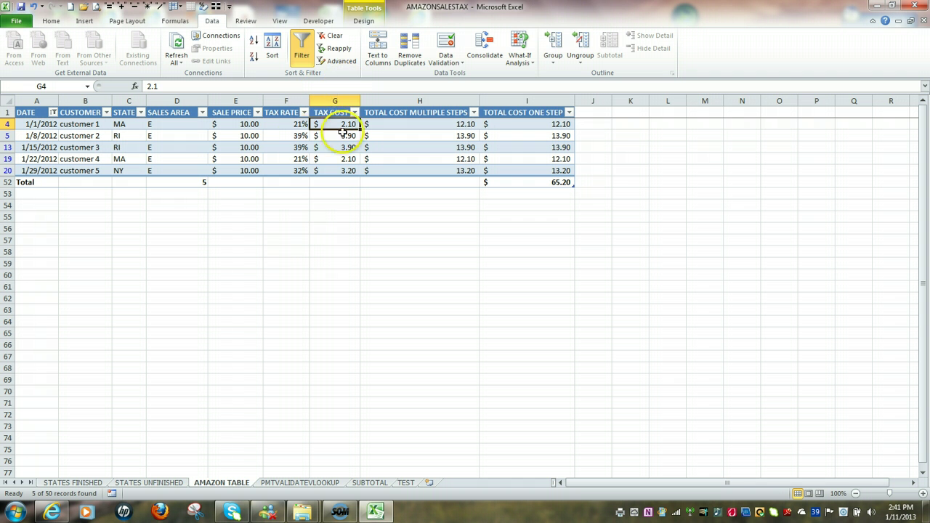
click(290, 252)
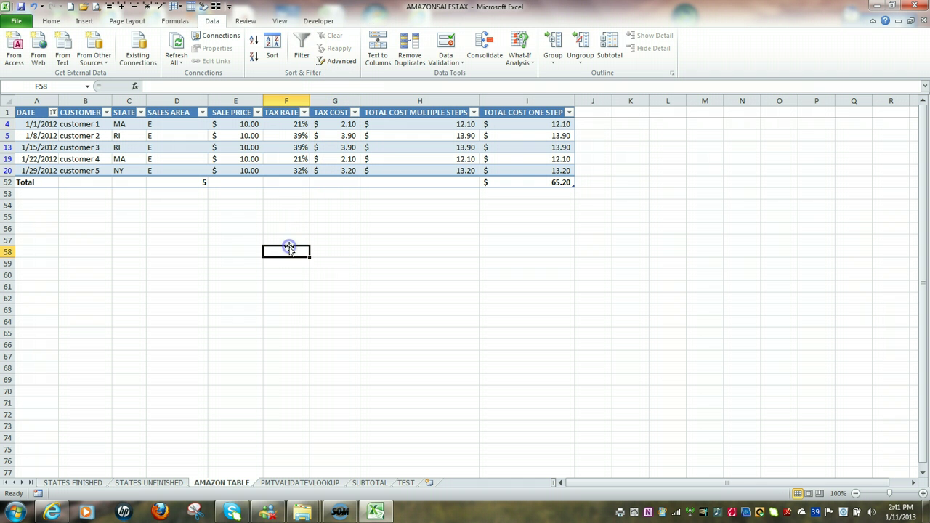
click(299, 134)
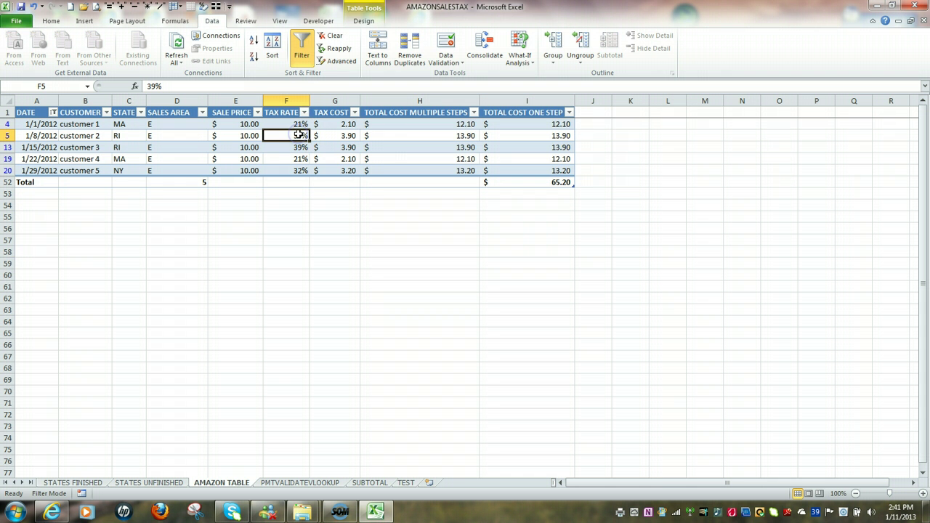
click(335, 38)
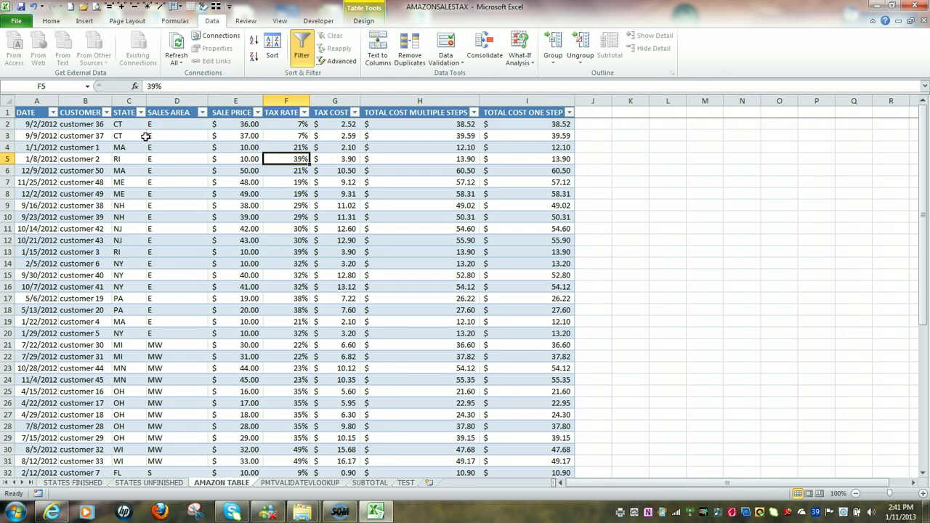
Filter the SALES AREA column to show only area E
click(203, 113)
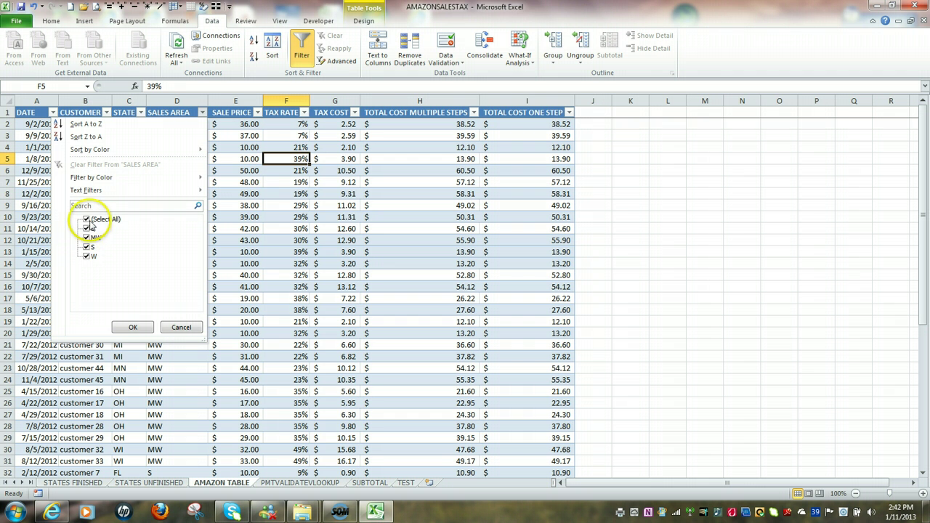
click(86, 219)
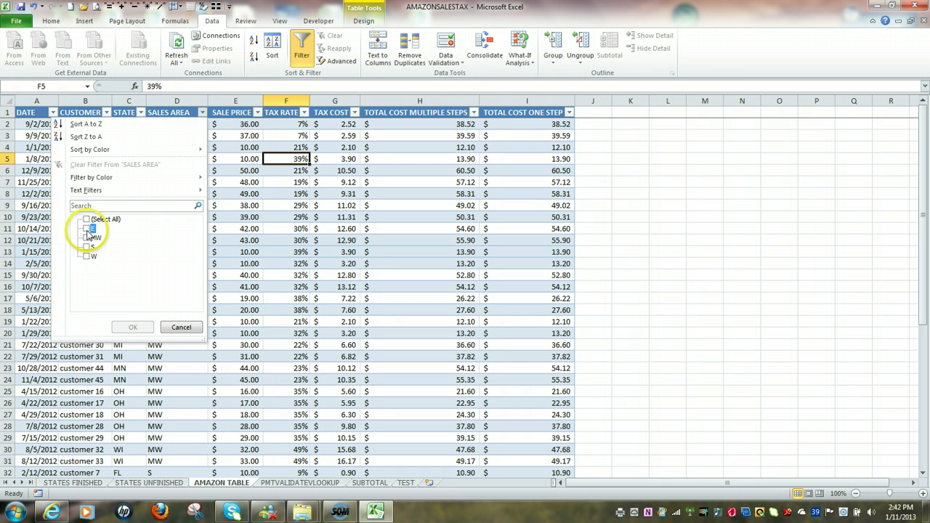
click(86, 229)
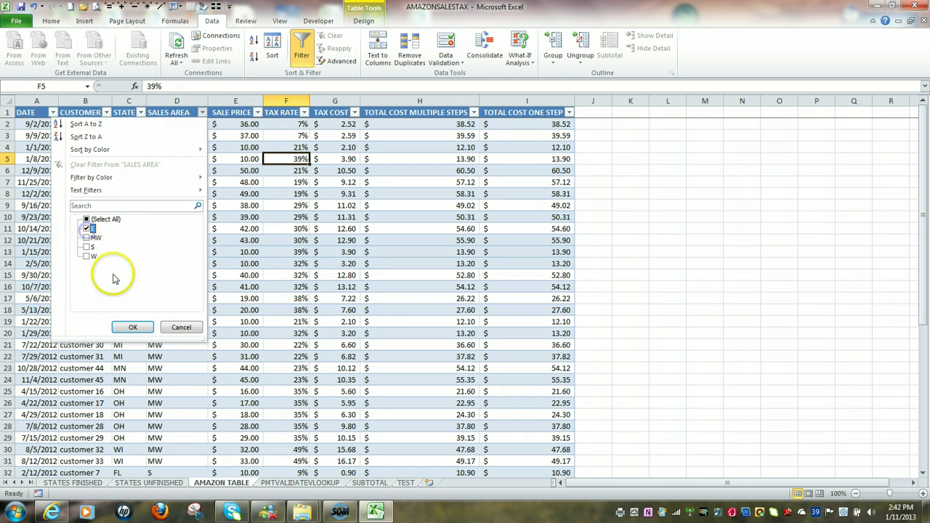
click(134, 330)
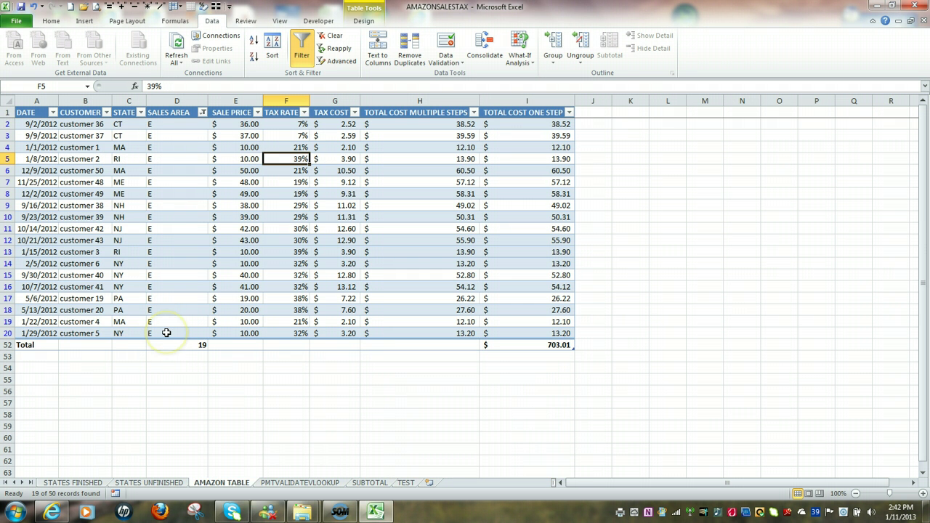
Insert a clustered column chart of the DATE through SALES AREA columns and TOTAL COST MULTIPLE STEPS, and place it below the Total row
key(alt+p)
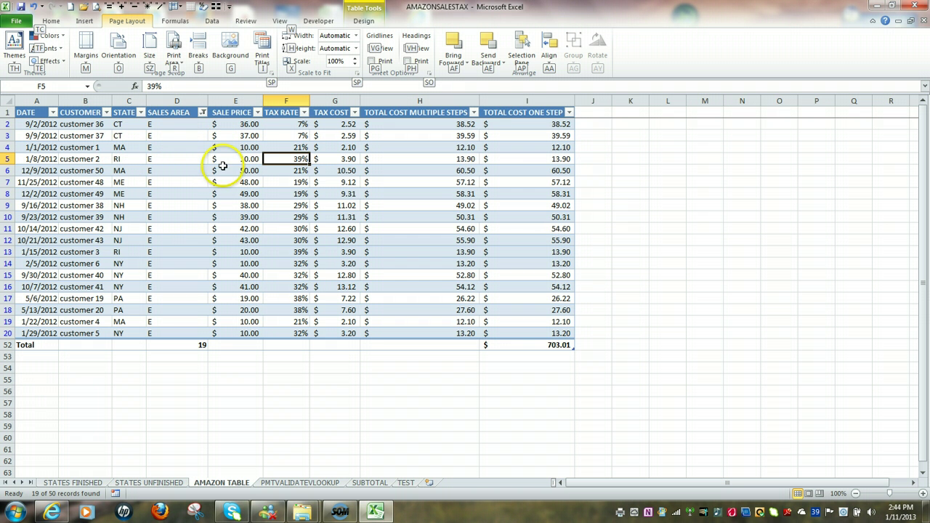
click(32, 113)
drag(50, 113, 63, 113)
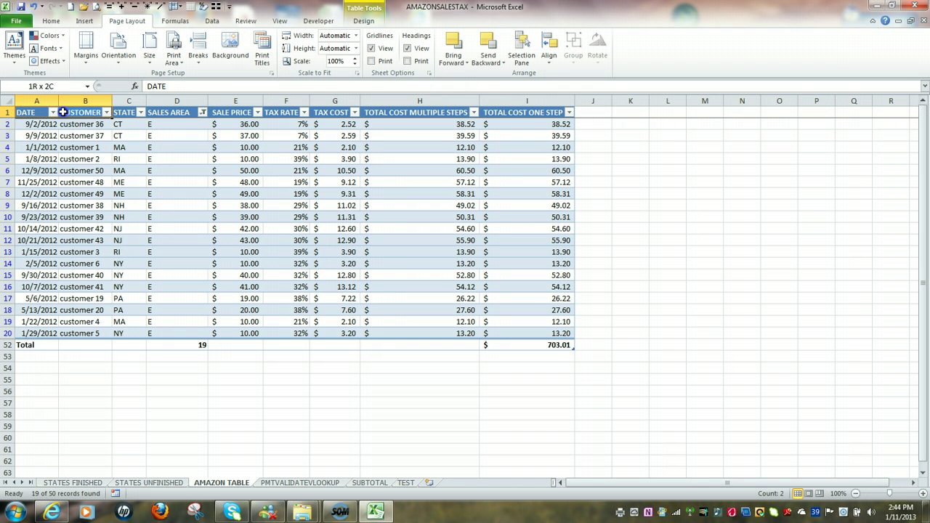
drag(121, 102, 152, 335)
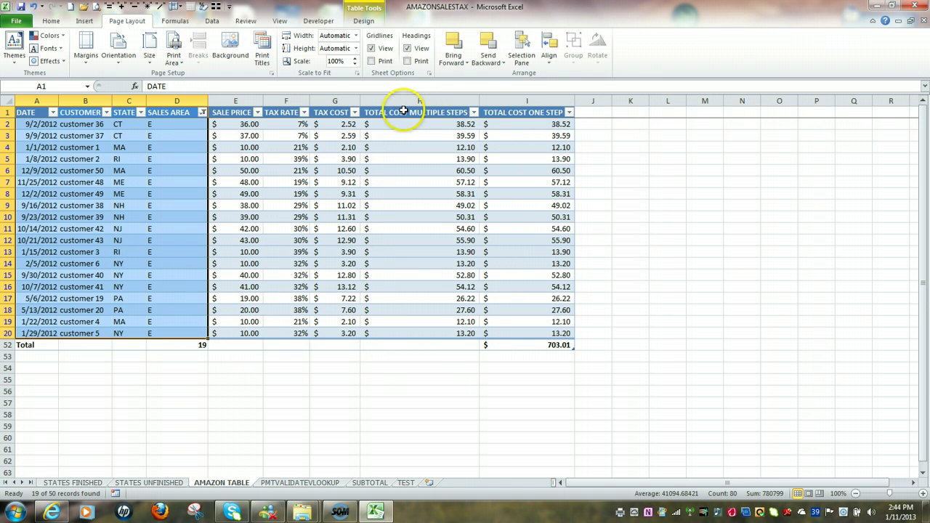
drag(403, 113, 429, 333)
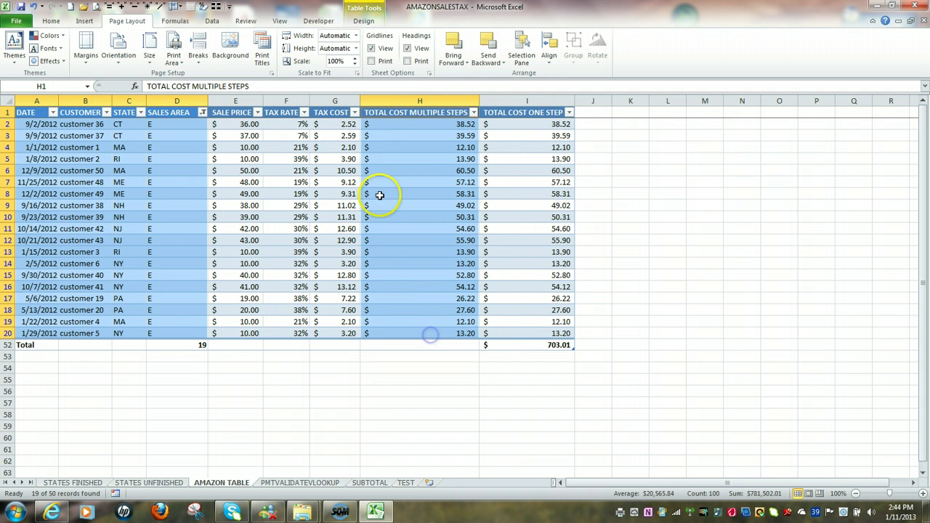
click(84, 22)
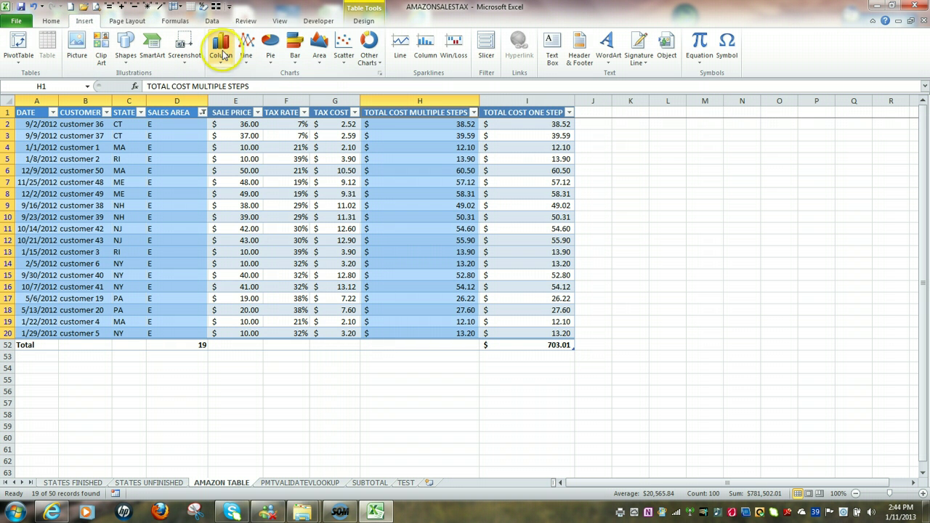
click(221, 48)
click(227, 93)
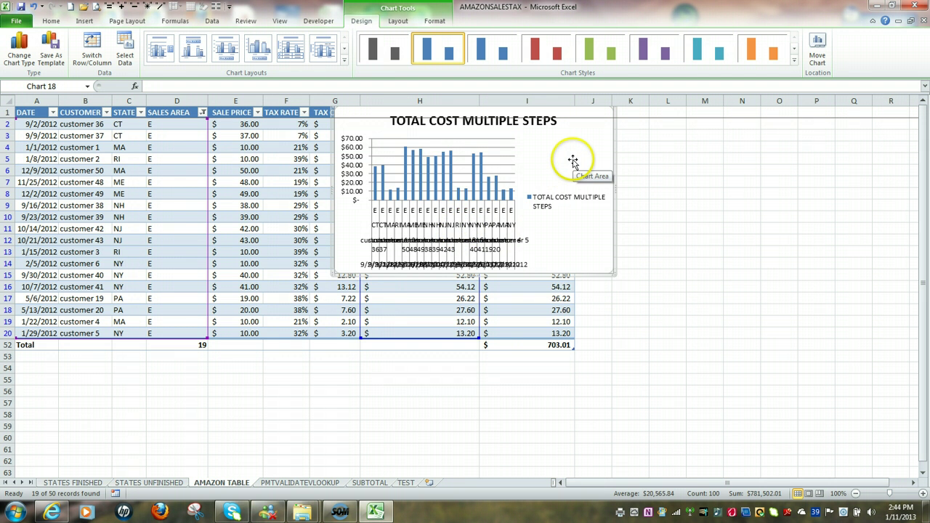
drag(573, 161, 224, 412)
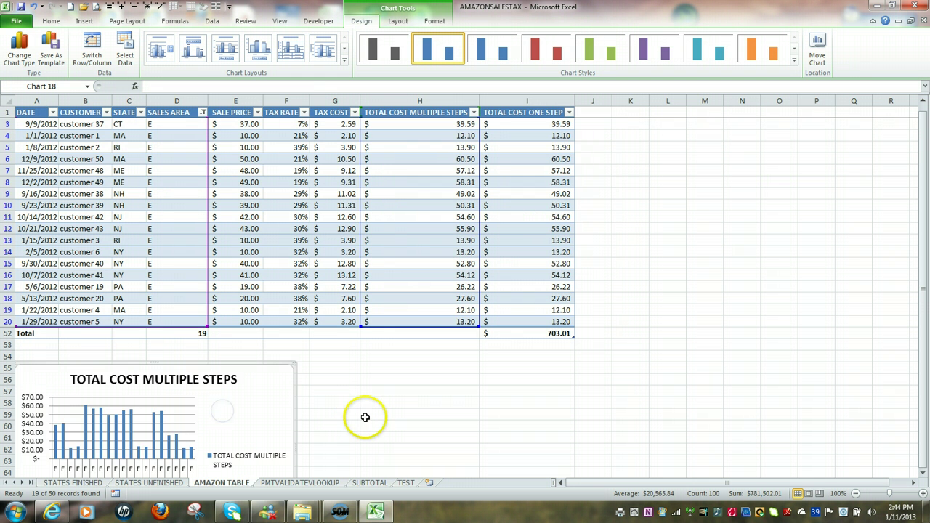
Widen the chart until it spans from column A to about column R, and delete its legend
scroll(371, 418, down, 3)
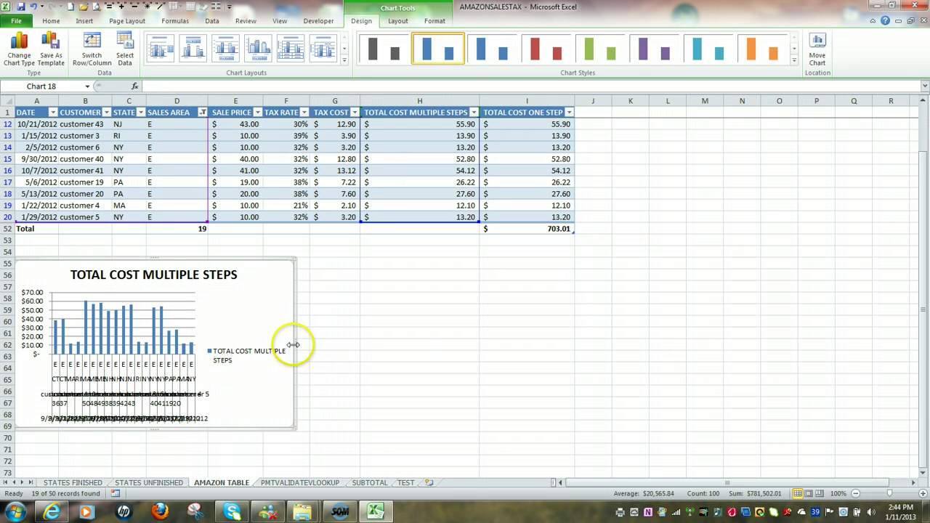
drag(297, 343, 907, 411)
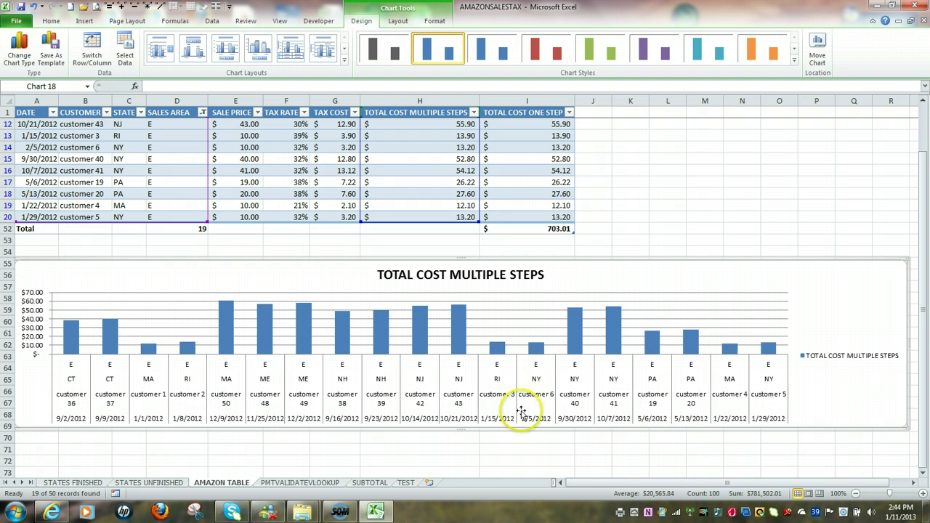
click(851, 358)
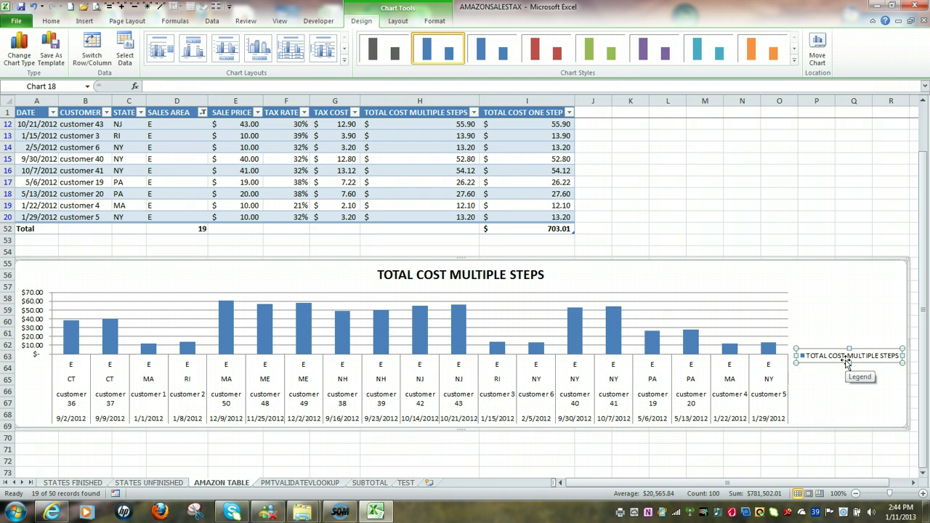
key(Delete)
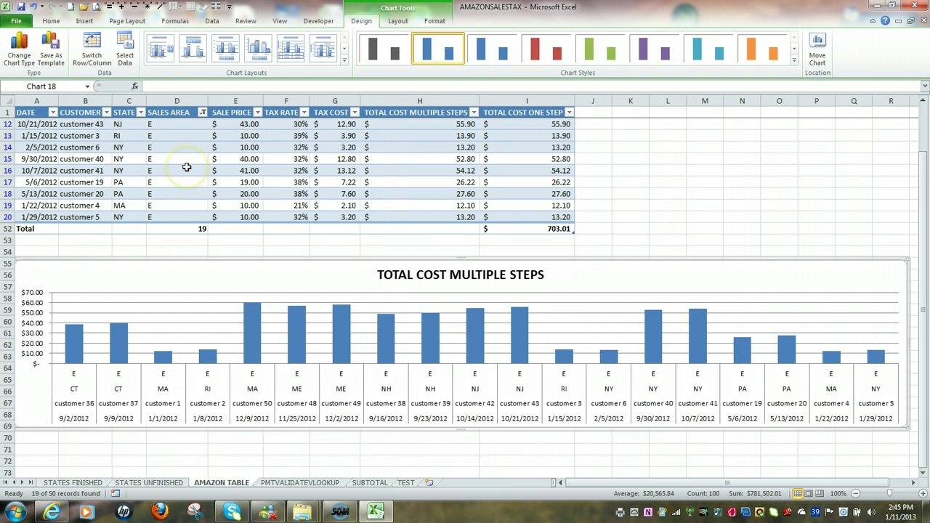
Filter the STATE column to show only CT in the table and chart
click(142, 112)
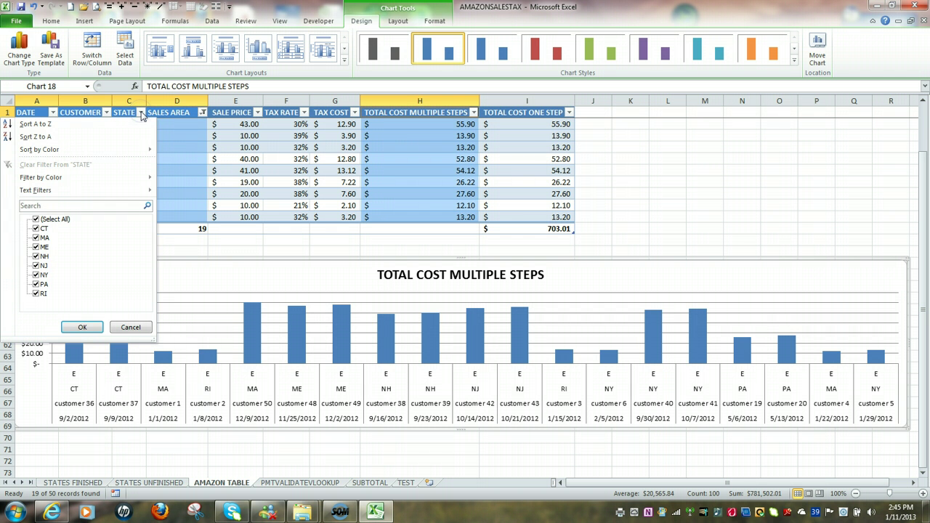
click(35, 220)
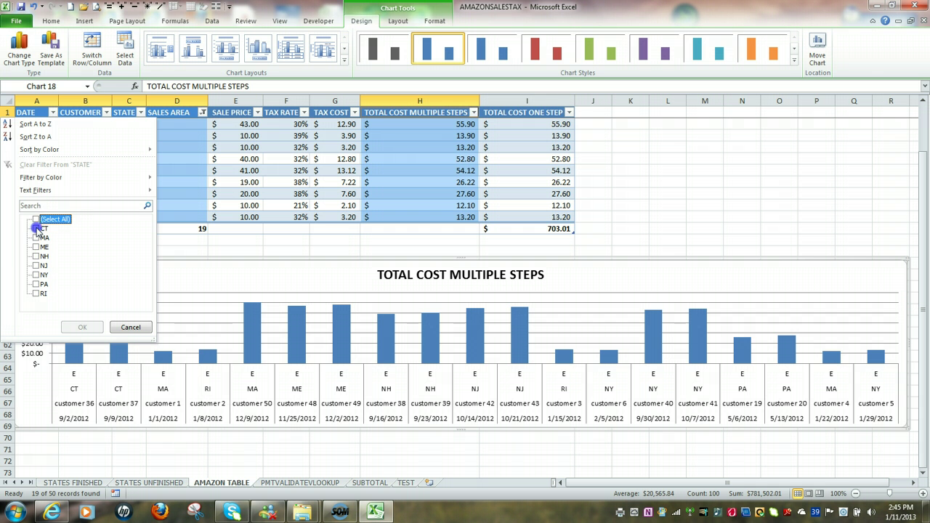
click(36, 229)
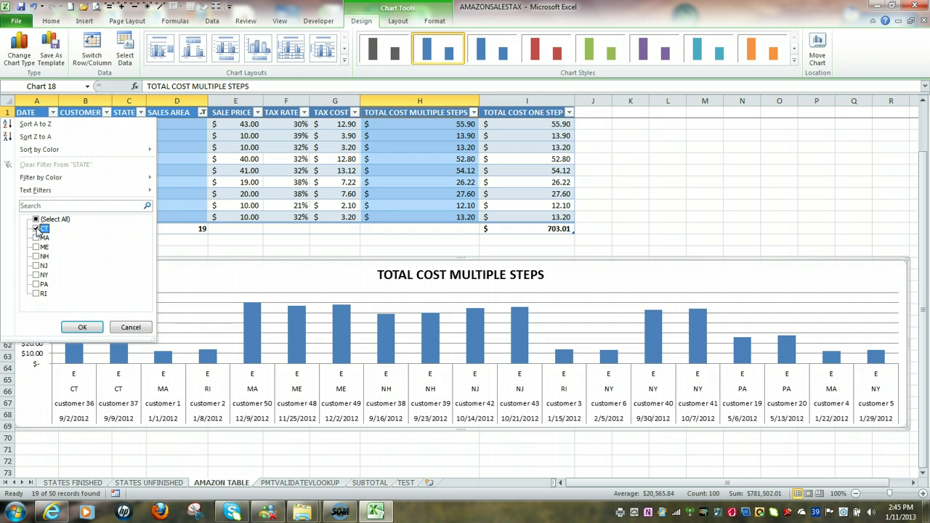
click(82, 327)
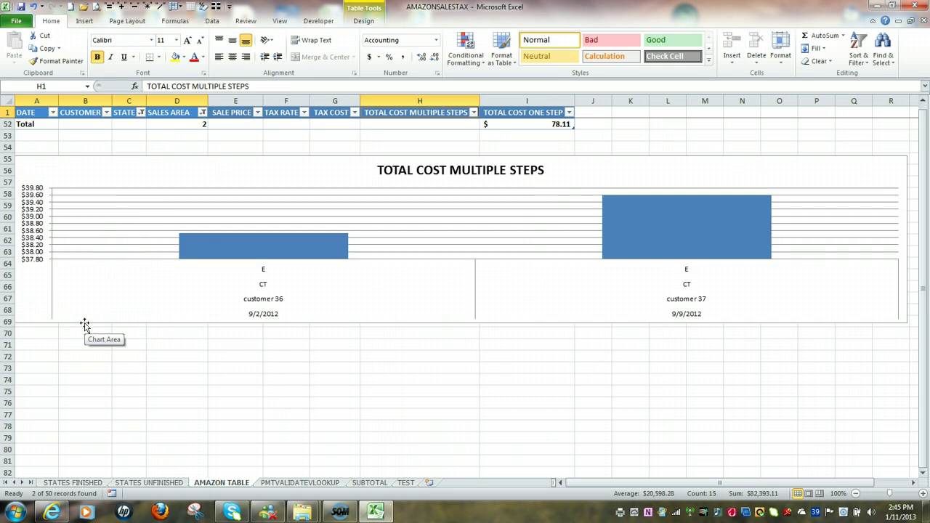
click(139, 268)
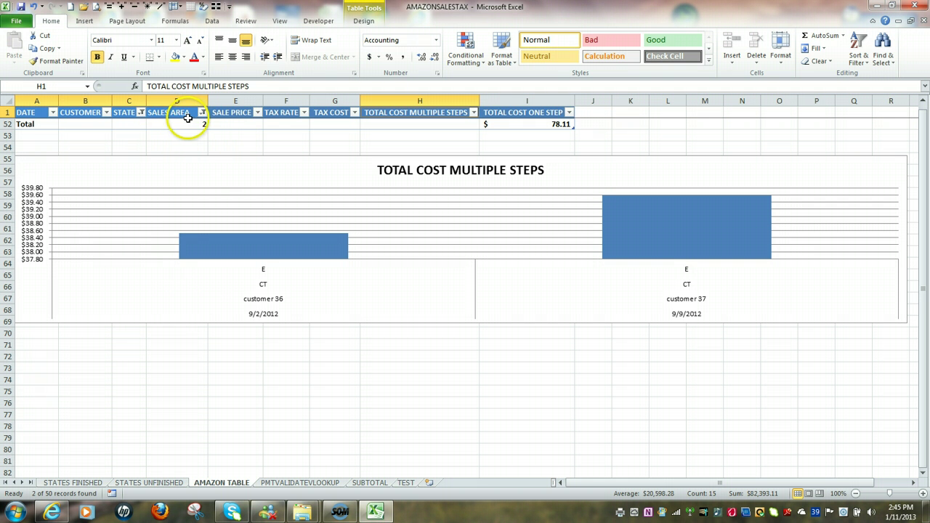
Add MA to the states shown by the STATE column's filter
click(141, 114)
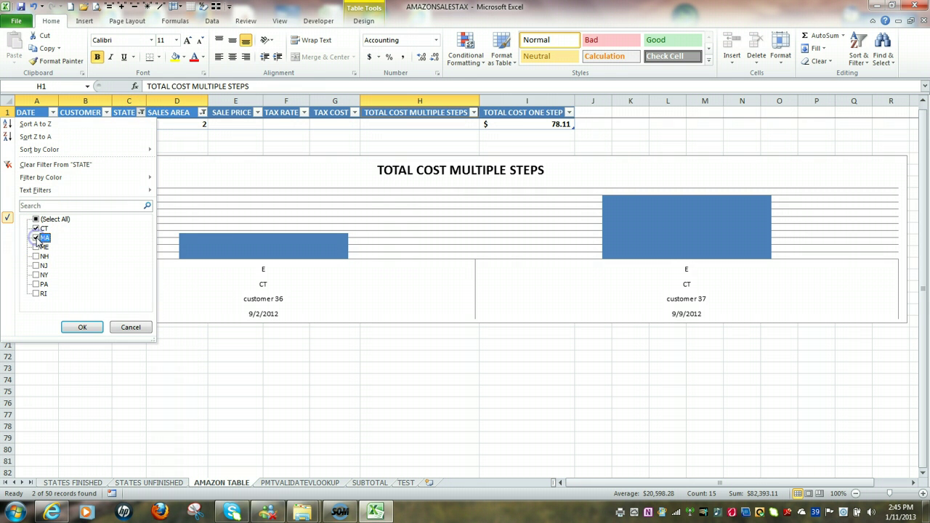
click(82, 327)
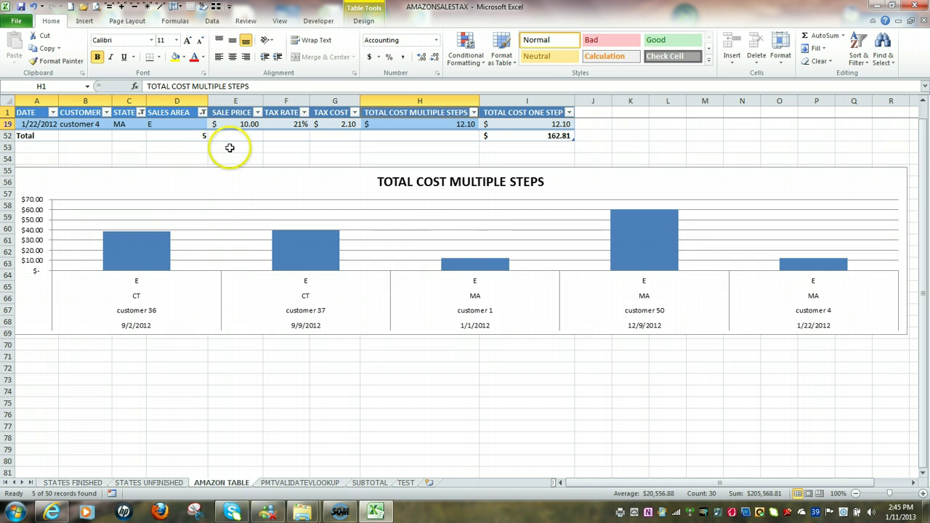
scroll(230, 147, up, 1)
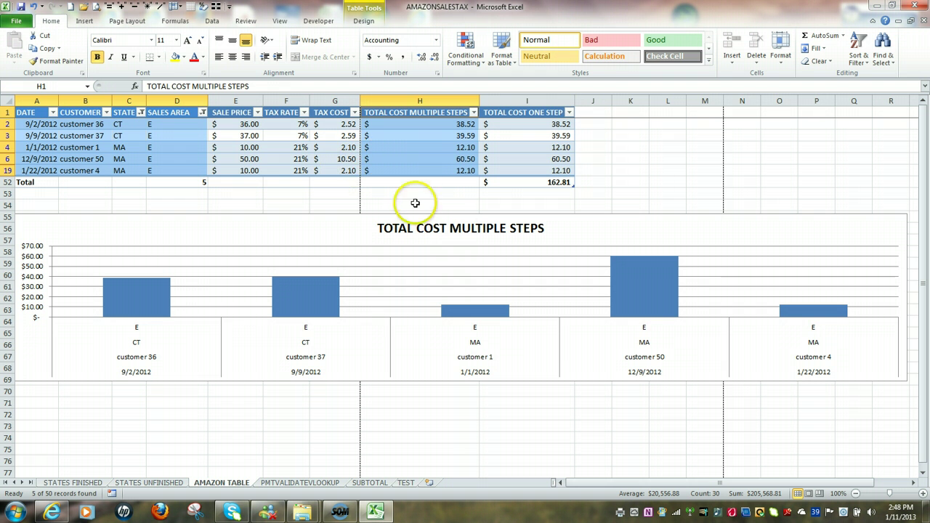
Convert the sales table back to a normal range
click(231, 135)
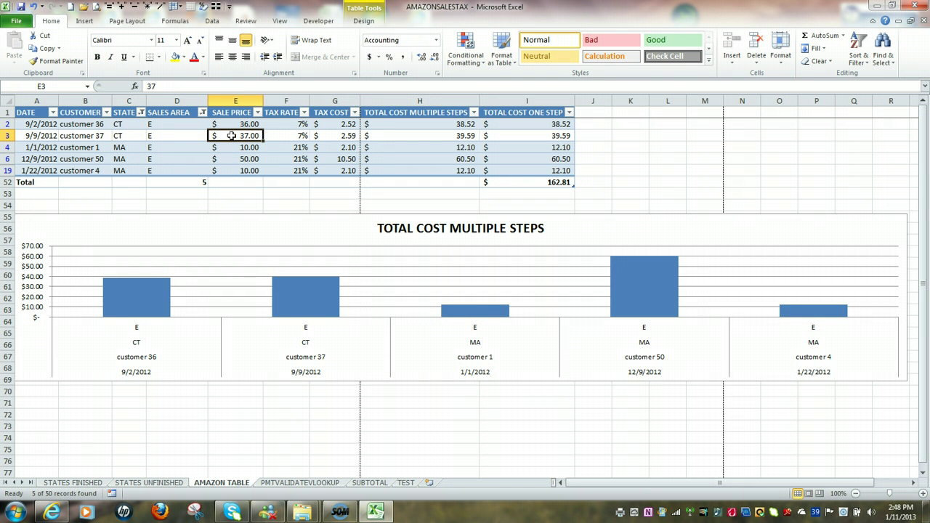
right_click(231, 136)
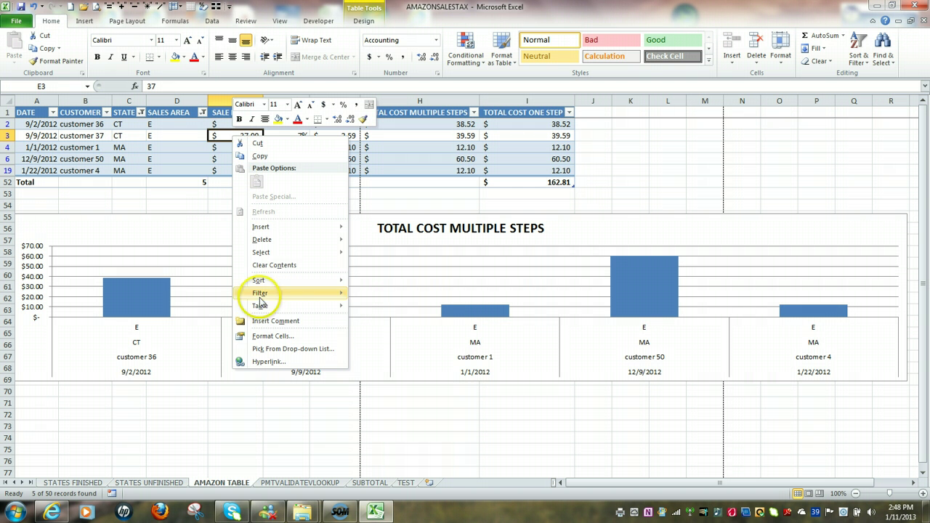
mouse_move(267, 309)
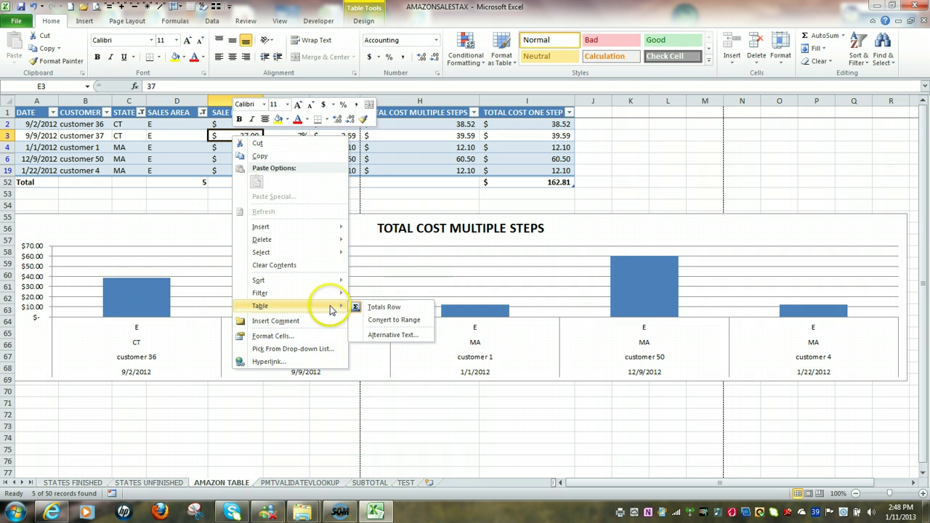
click(394, 323)
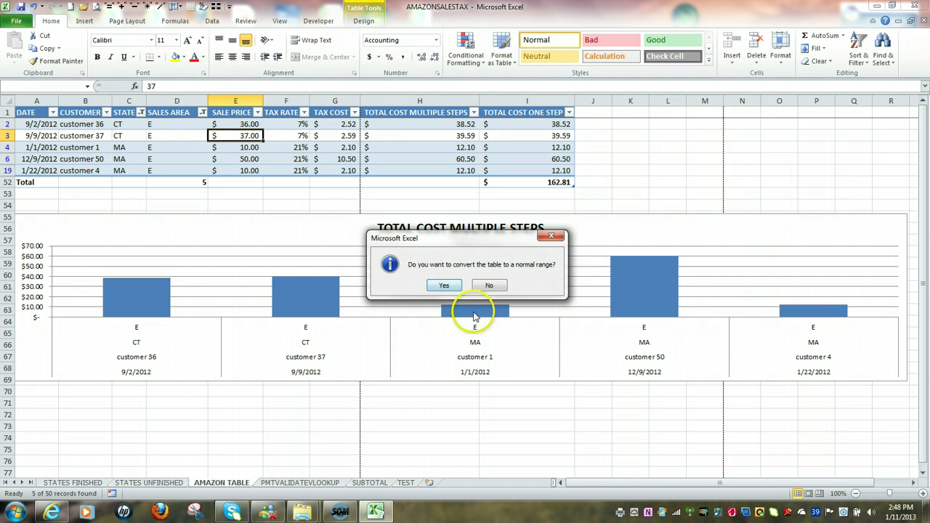
click(447, 287)
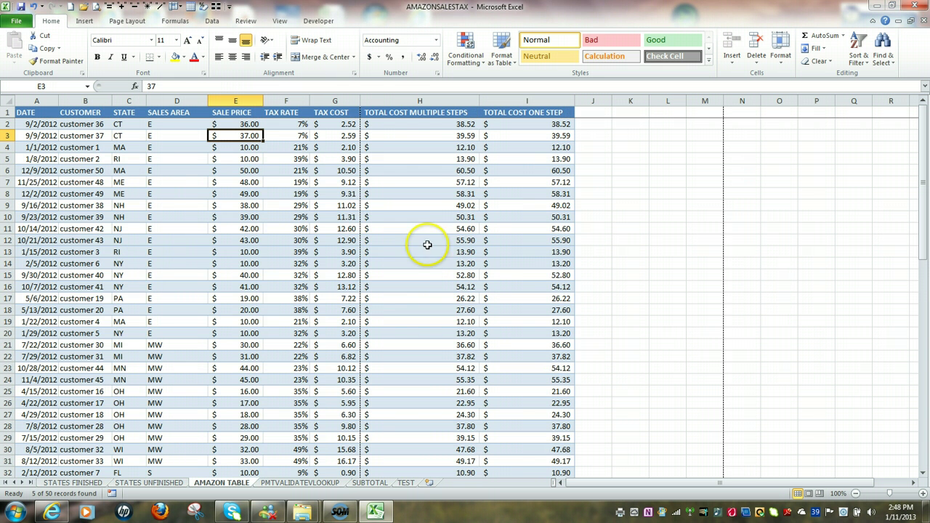